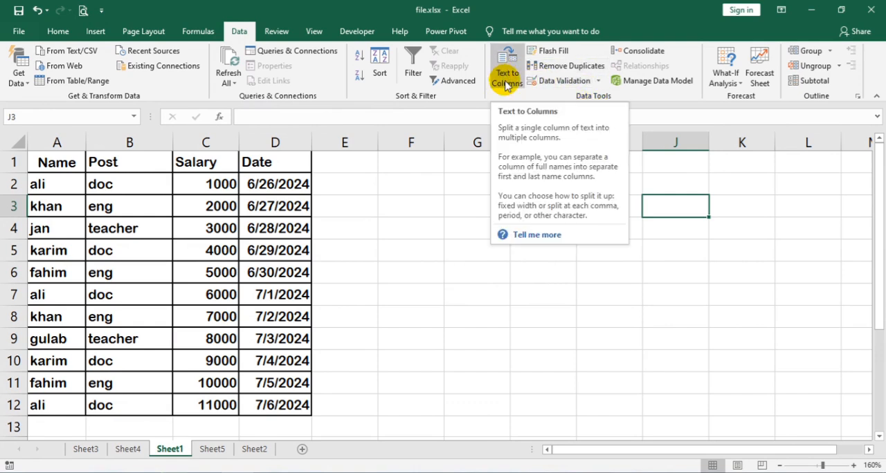
# Enter the text "Name post salary" in cell F2.
pyautogui.click(412, 184)
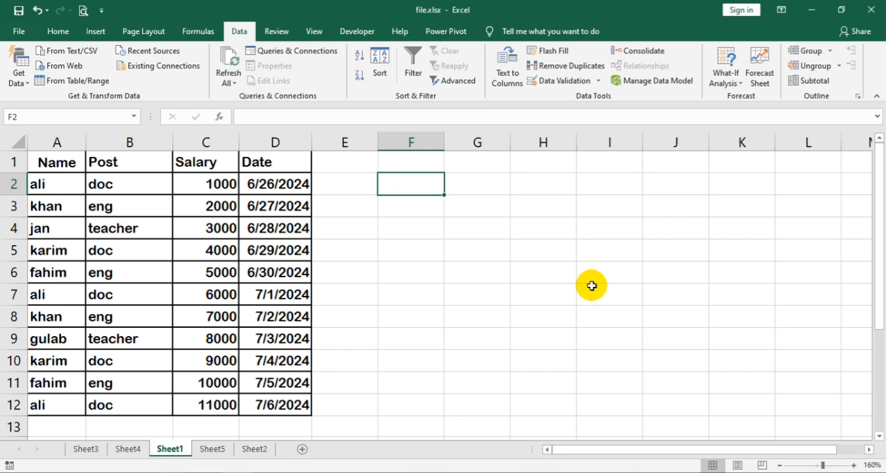
pyautogui.write('Nam')
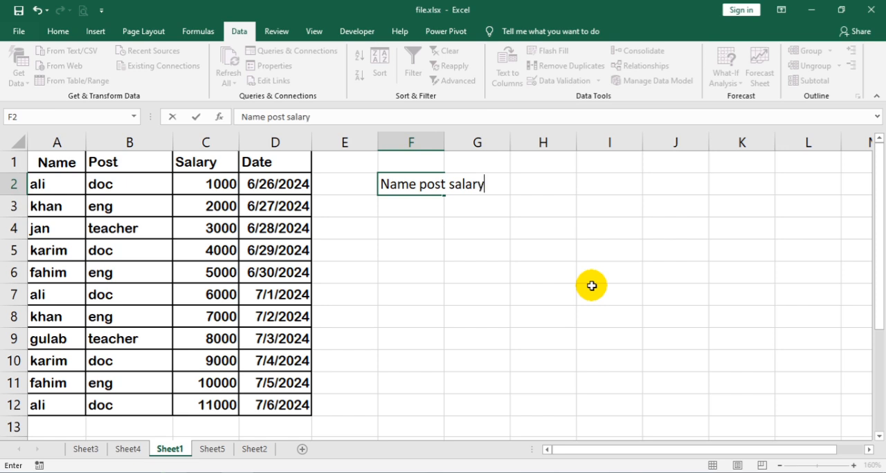
pyautogui.write('e post salary')
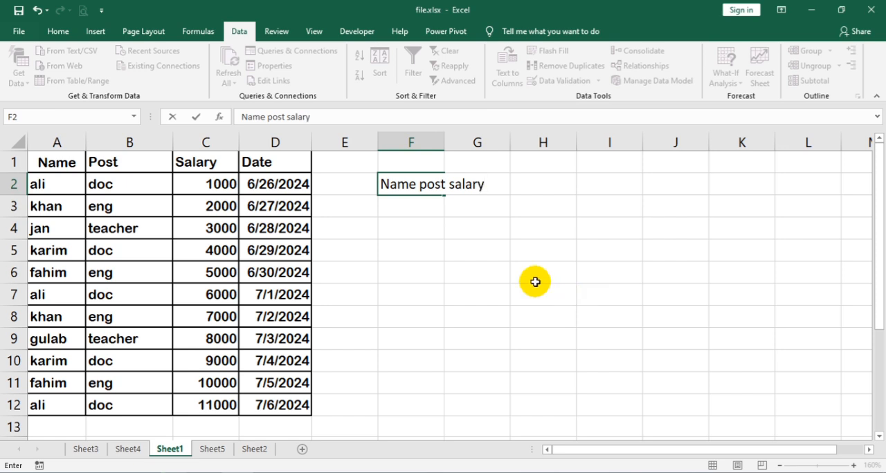
pyautogui.click(451, 247)
pyautogui.click(406, 188)
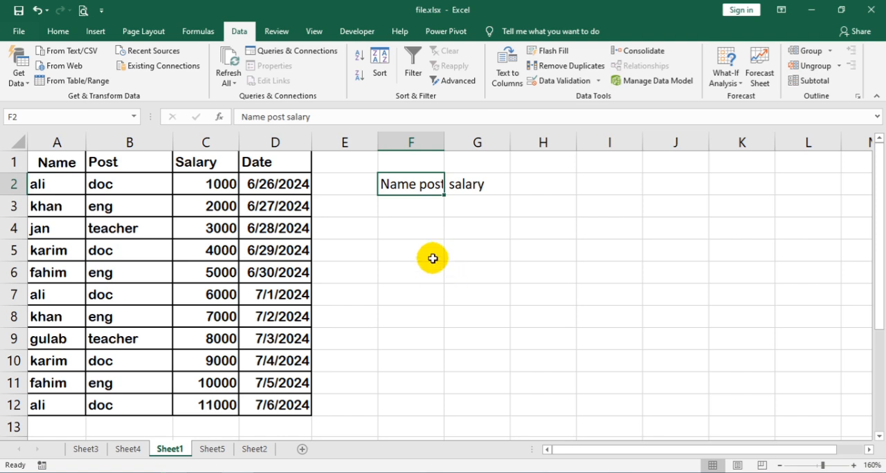
pyautogui.click(429, 225)
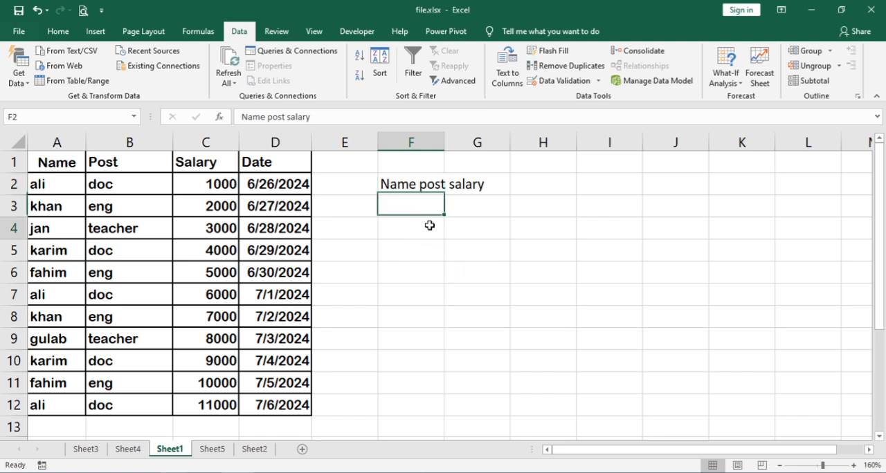
# Split the text in F2 into separate columns with Text to Columns, using fixed width, General format and destination $F$2.
pyautogui.click(416, 185)
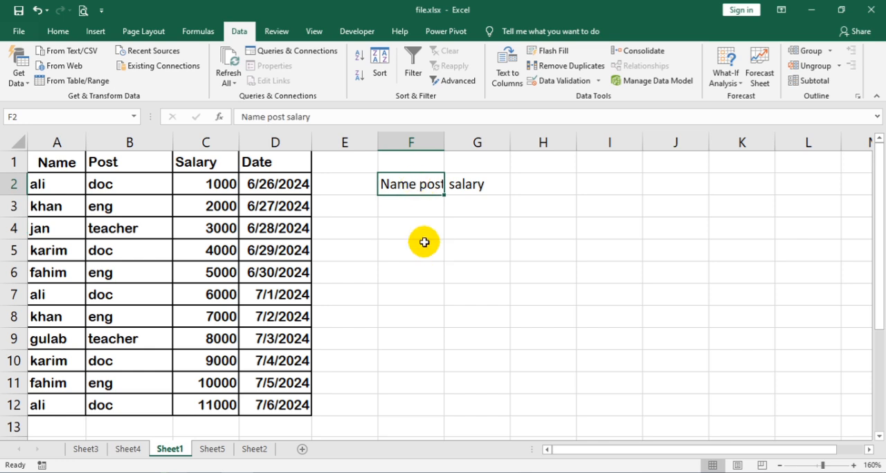
pyautogui.click(507, 78)
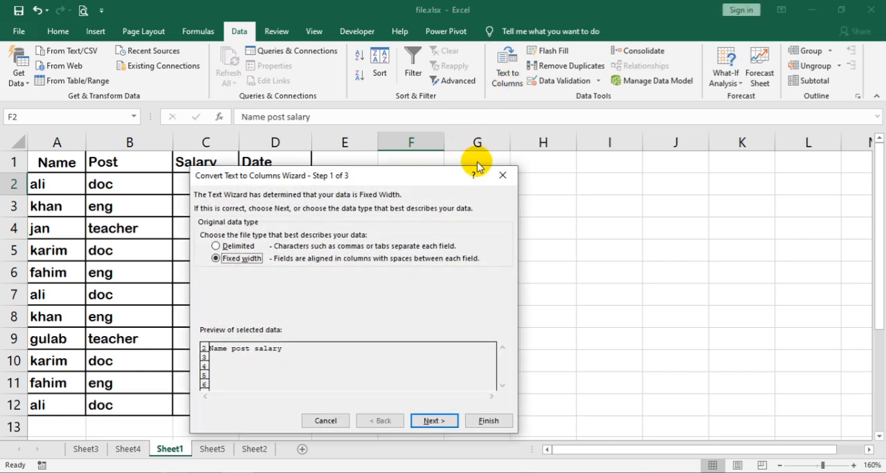
pyautogui.click(434, 422)
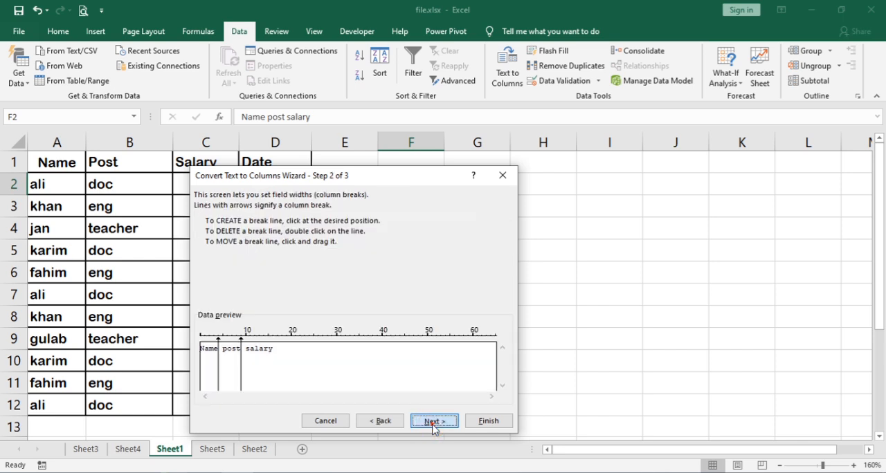
pyautogui.click(433, 423)
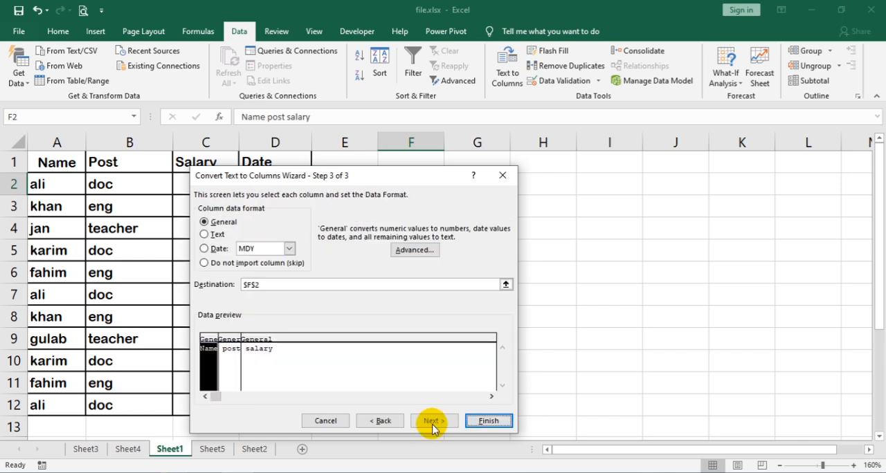
pyautogui.click(496, 422)
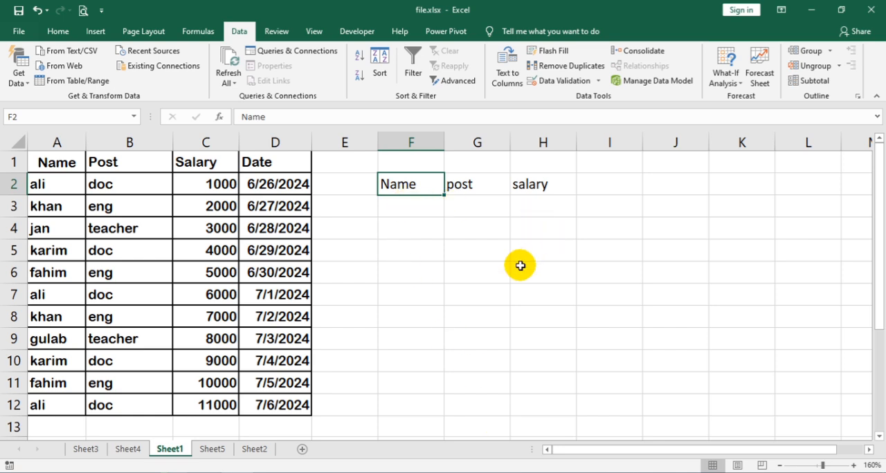
pyautogui.click(429, 217)
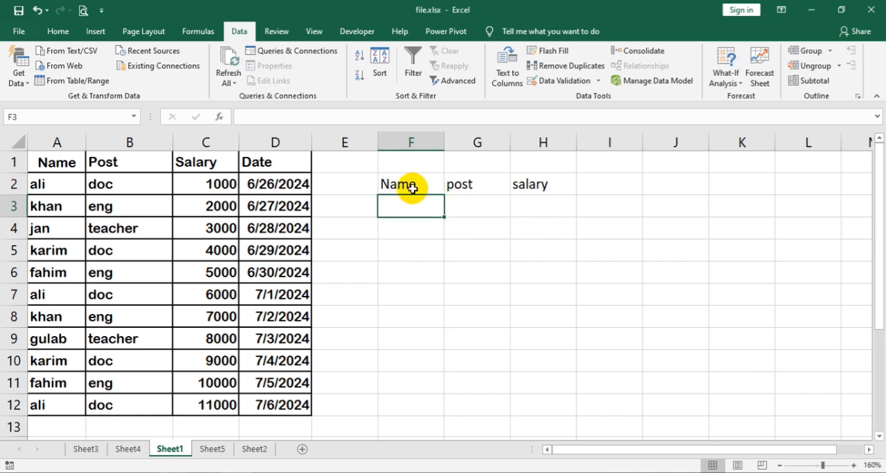
pyautogui.click(408, 185)
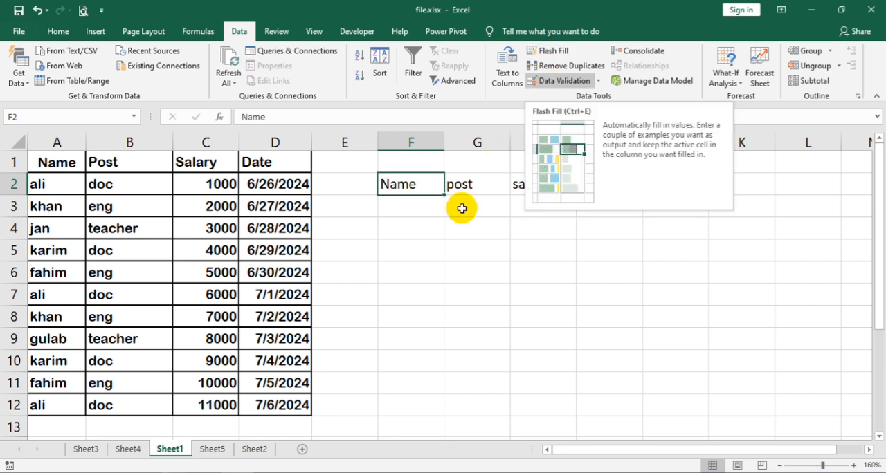
# Copy the first five names from A2:A6 and paste them into F5:F9.
pyautogui.click(15, 217)
pyautogui.moveTo(50, 183); pyautogui.dragTo(62, 275)
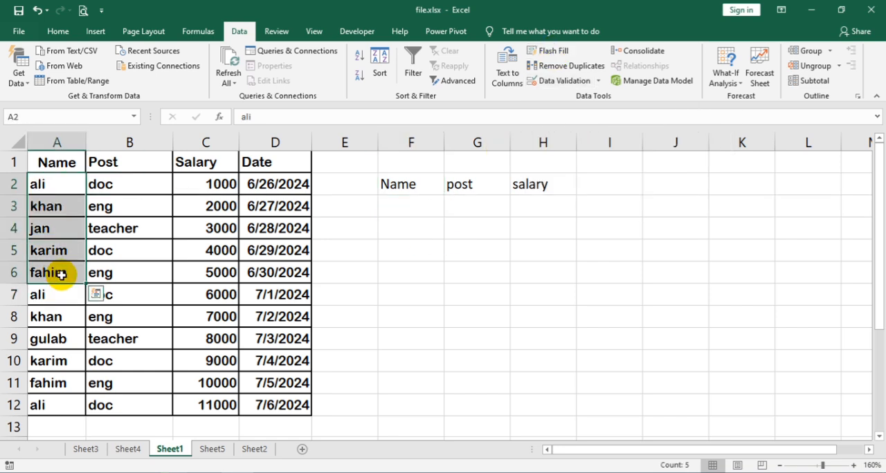
pyautogui.hotkey('ctrl', 'c')
pyautogui.click(411, 234)
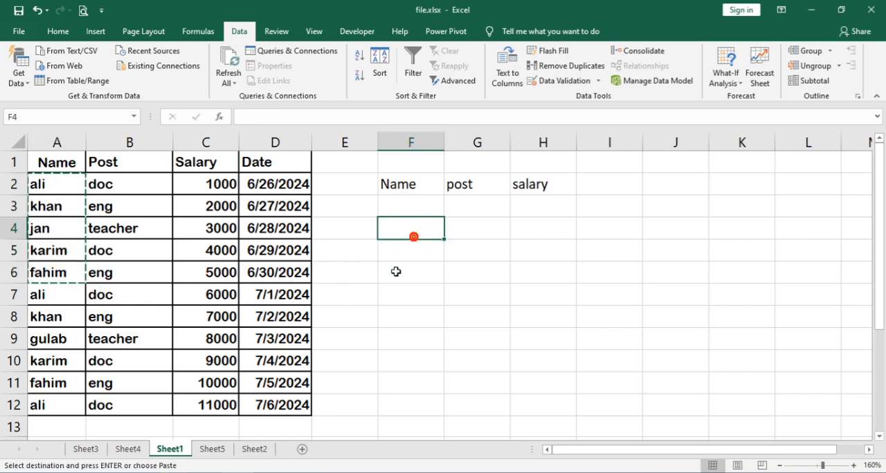
pyautogui.click(406, 210)
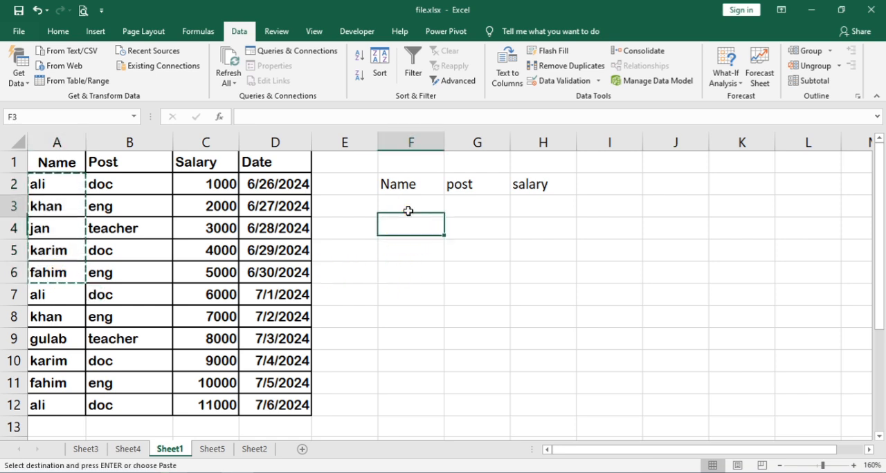
pyautogui.click(403, 245)
pyautogui.hotkey('ctrl', 'v')
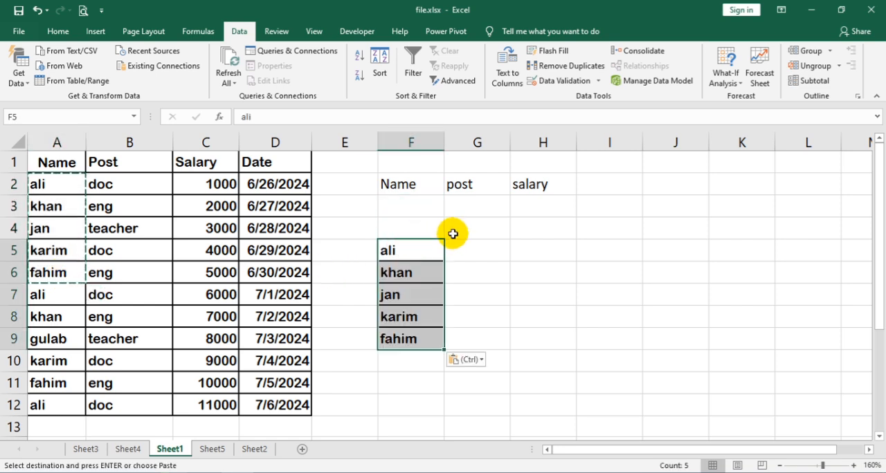
# Enter the headers "name", "L Name" and "Full Name" in cells F4, G4 and H4.
pyautogui.click(398, 230)
pyautogui.write('name')
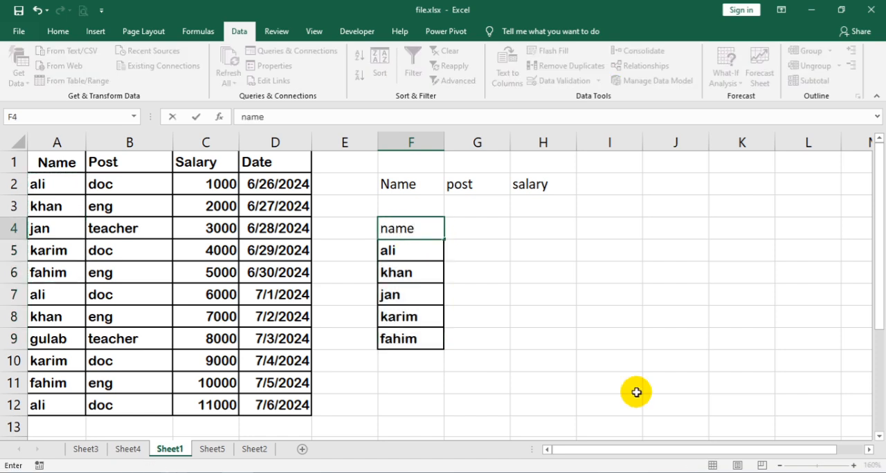
pyautogui.press('Tab')
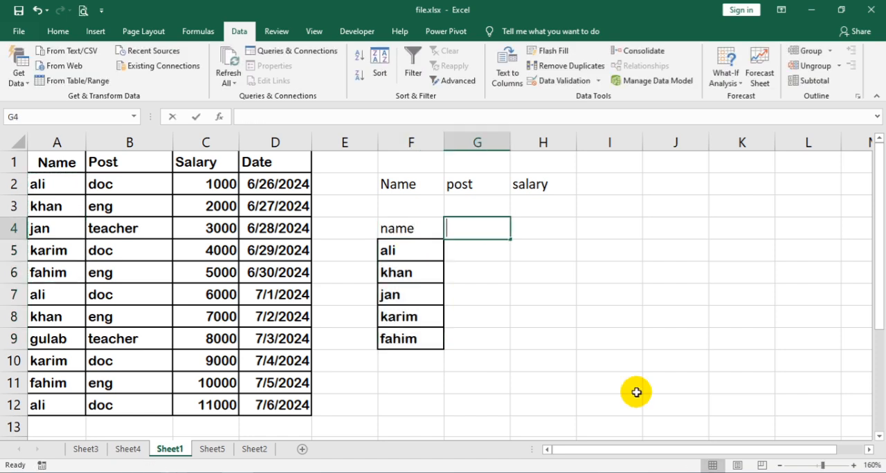
pyautogui.write('l')
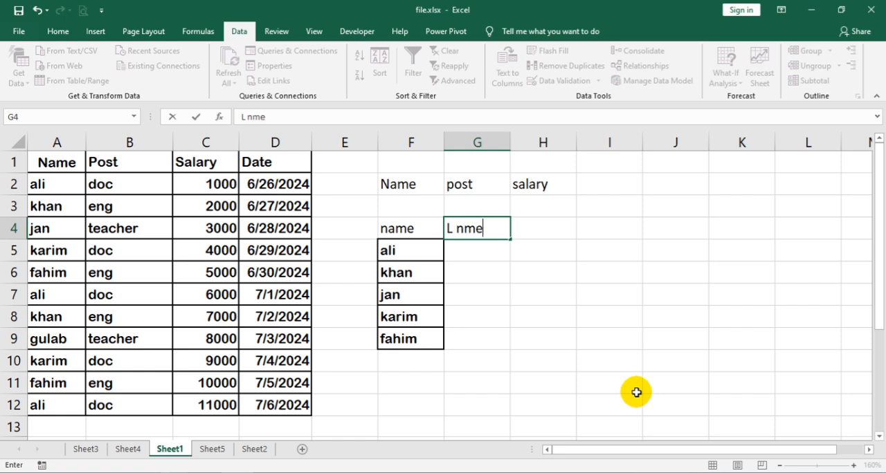
pyautogui.press('Tab')
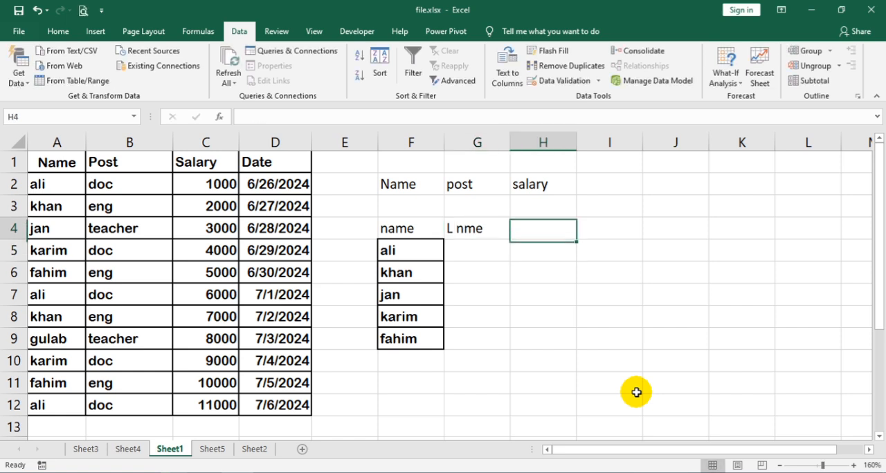
pyautogui.press('Left')
pyautogui.write('L')
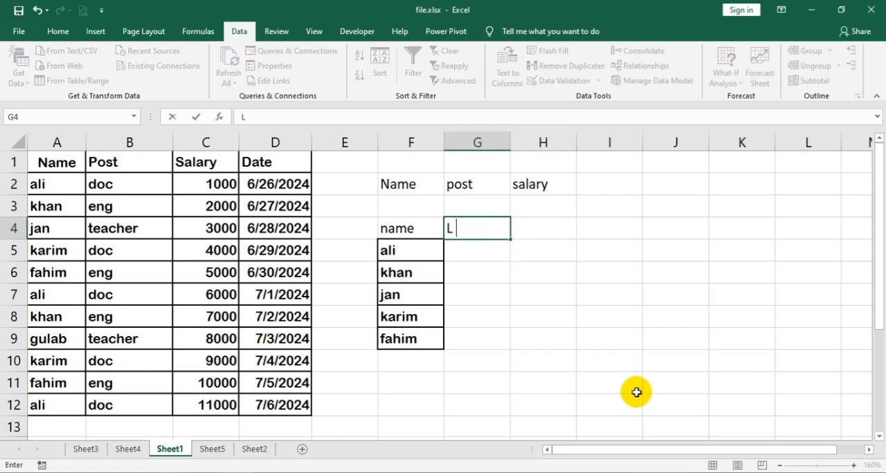
pyautogui.press('Tab')
pyautogui.write('U')
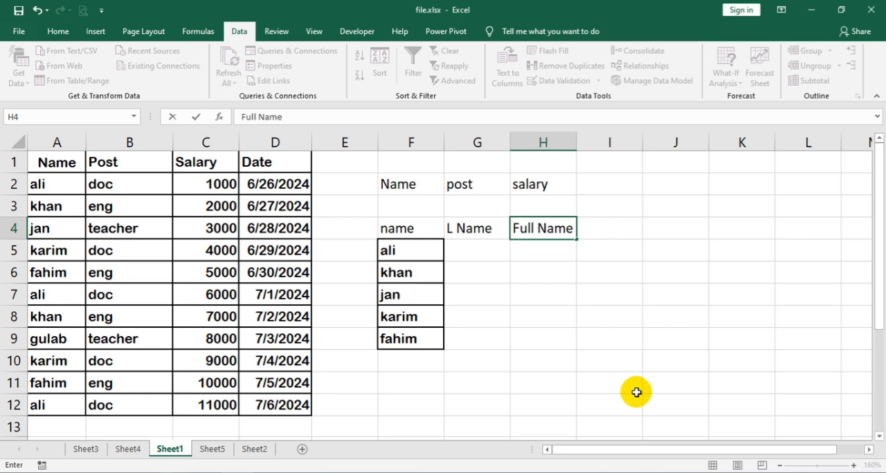
pyautogui.write('ull Name')
pyautogui.press('Return')
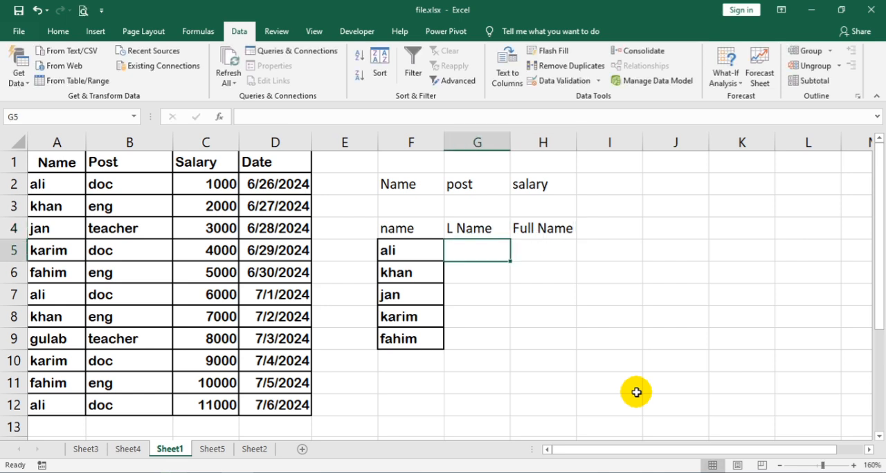
pyautogui.click(253, 472)
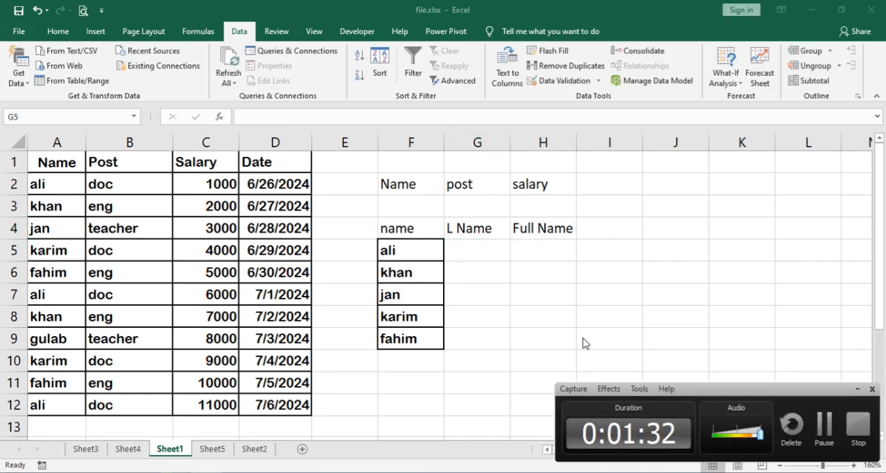
pyautogui.click(823, 425)
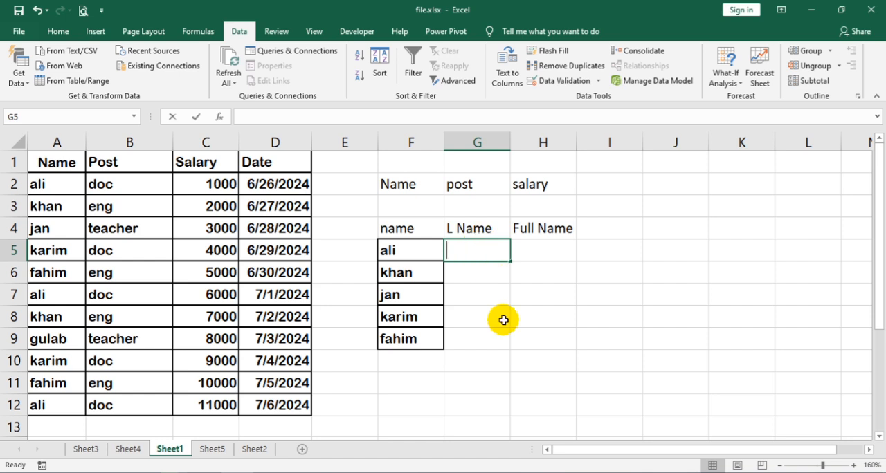
# Enter last names for the first two people in cells G5 and G6, correcting the typo in G6.
pyautogui.write('k')
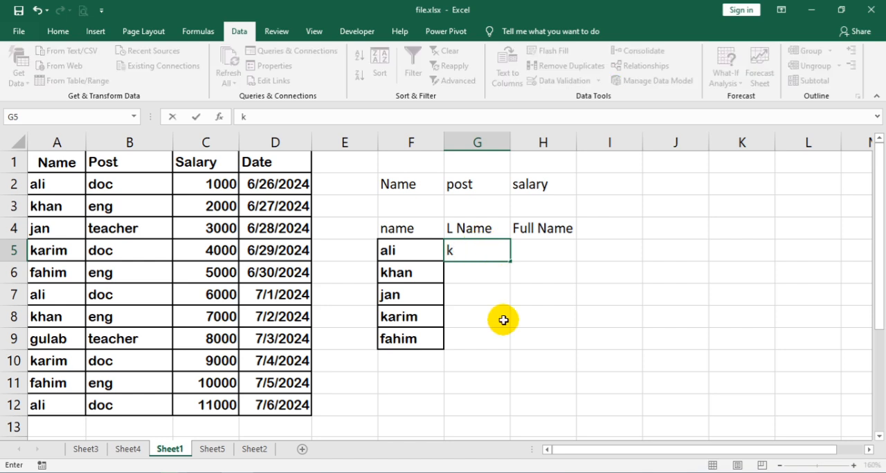
pyautogui.press('Left')
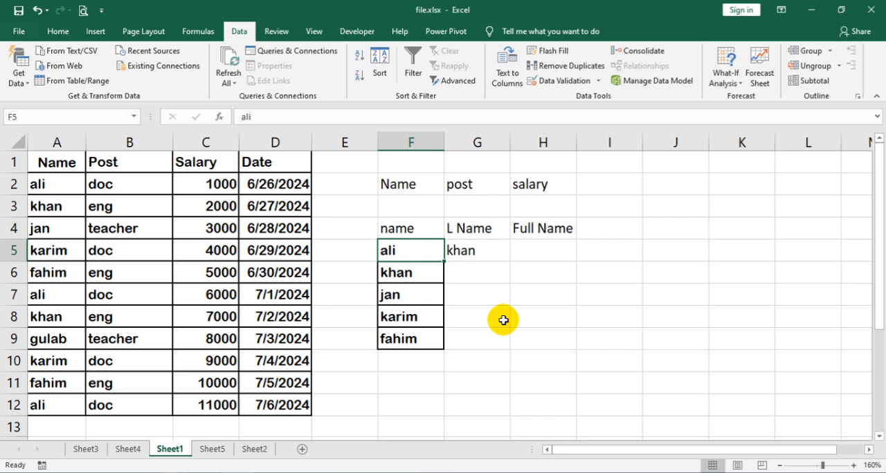
pyautogui.press('Down')
pyautogui.press('Right')
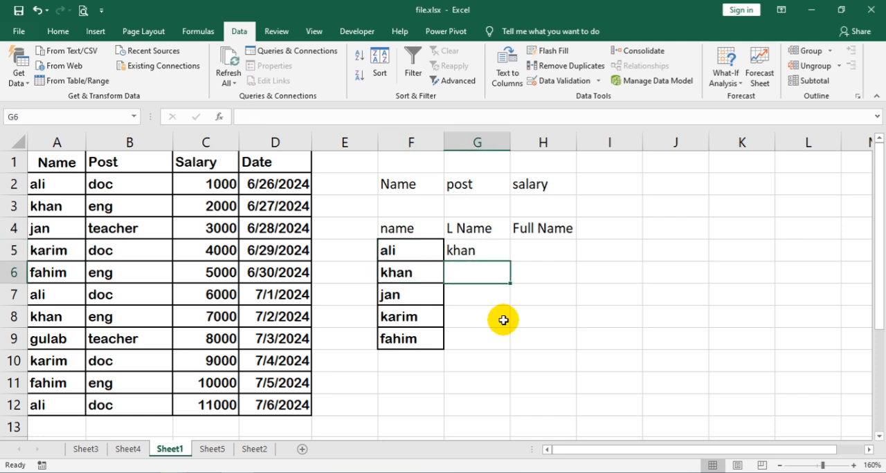
pyautogui.write('wa;o')
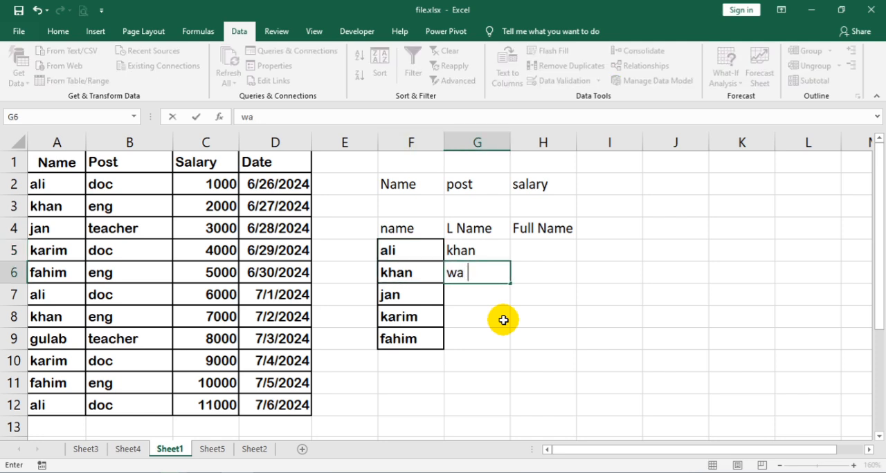
pyautogui.press('Return')
pyautogui.press('Up')
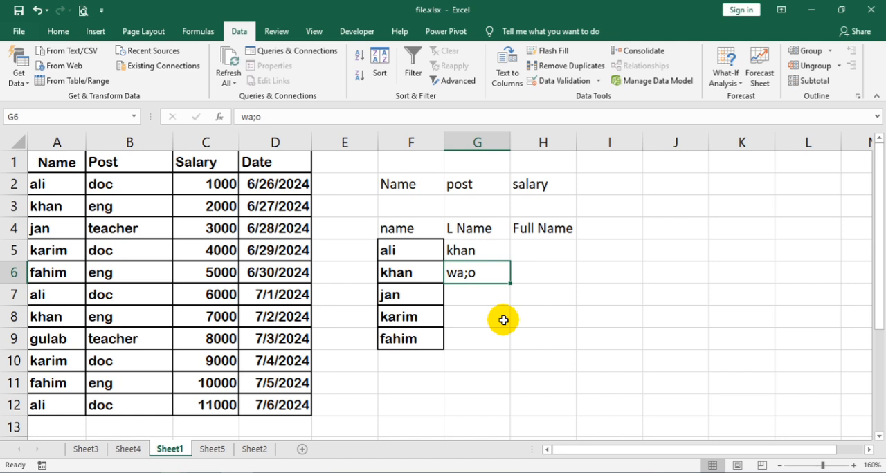
pyautogui.press('BackSpace')
pyautogui.press('BackSpace')
pyautogui.write('li')
pyautogui.press('Return')
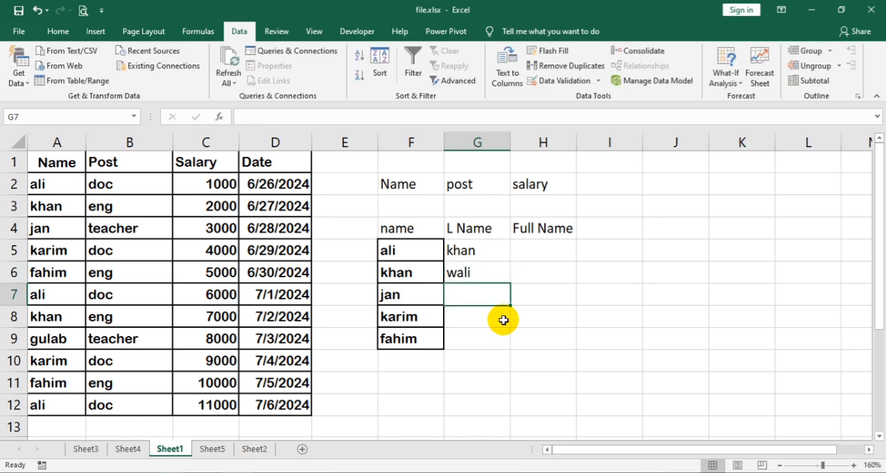
# Enter last names for the remaining three people in cells G7 through G9.
pyautogui.write('gul')
pyautogui.press('Return')
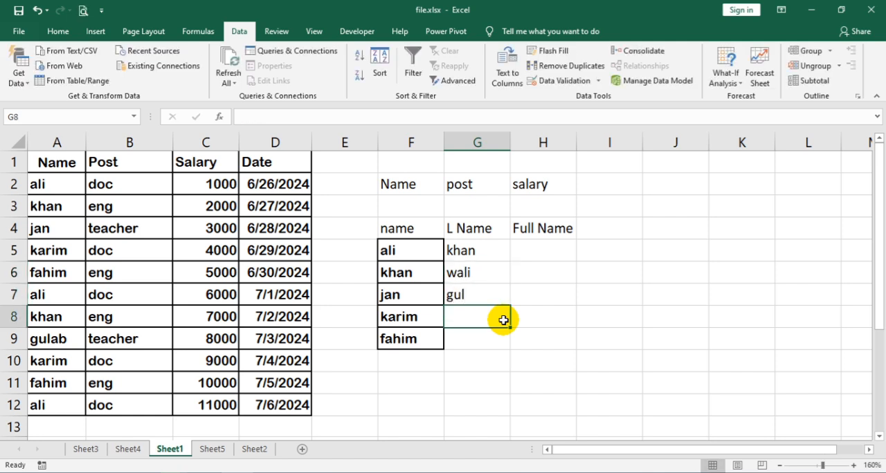
pyautogui.write('noor')
pyautogui.press('Return')
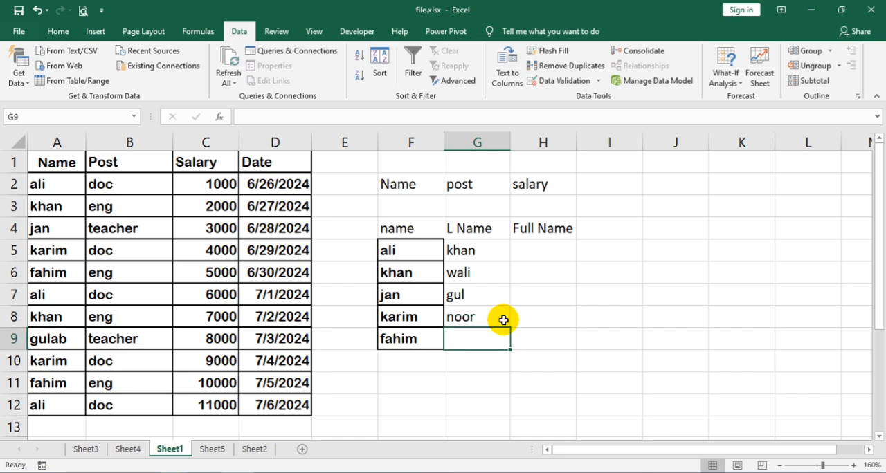
pyautogui.write('hamid')
pyautogui.press('Return')
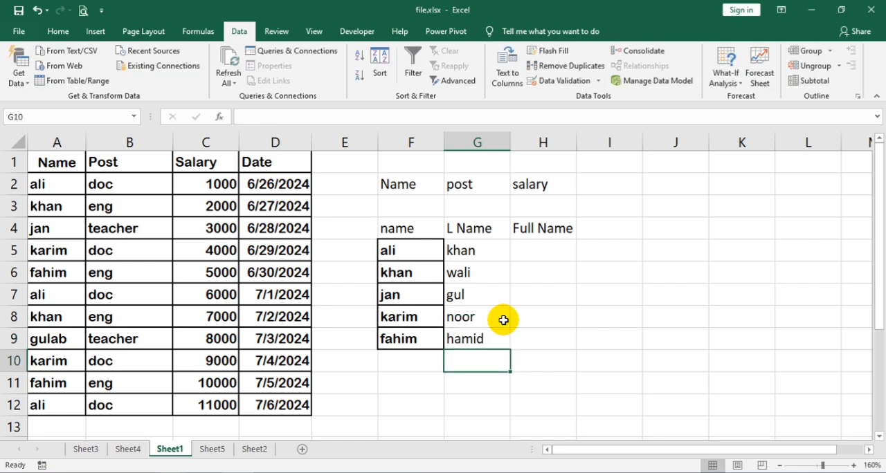
# Enter the first person's full name in cell H5, combining the first name in F5 with the last name in G5.
pyautogui.click(530, 242)
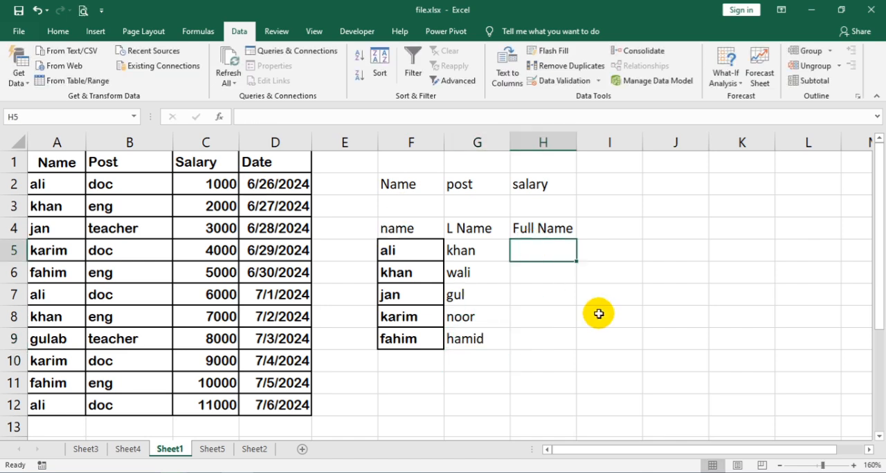
pyautogui.write('ali')
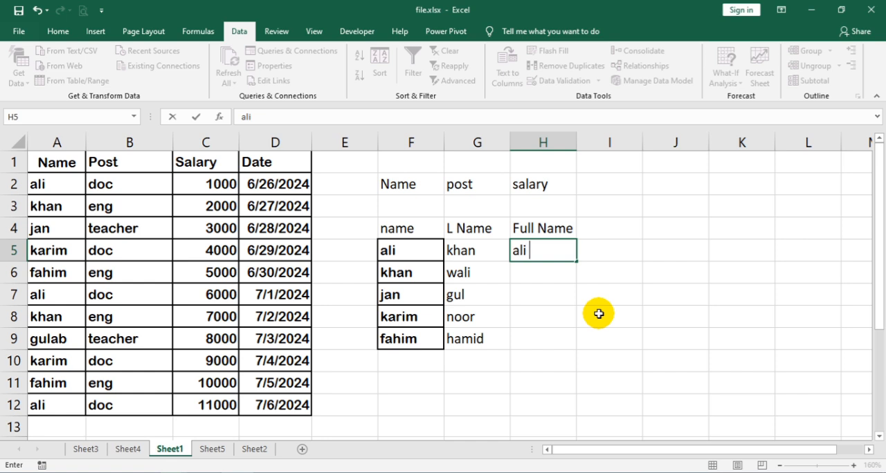
pyautogui.write(' khan')
pyautogui.press('Return')
# Try filling the Full Name column from a second example in H6, then undo the suggested names and clear H6.
pyautogui.write('khan wali')
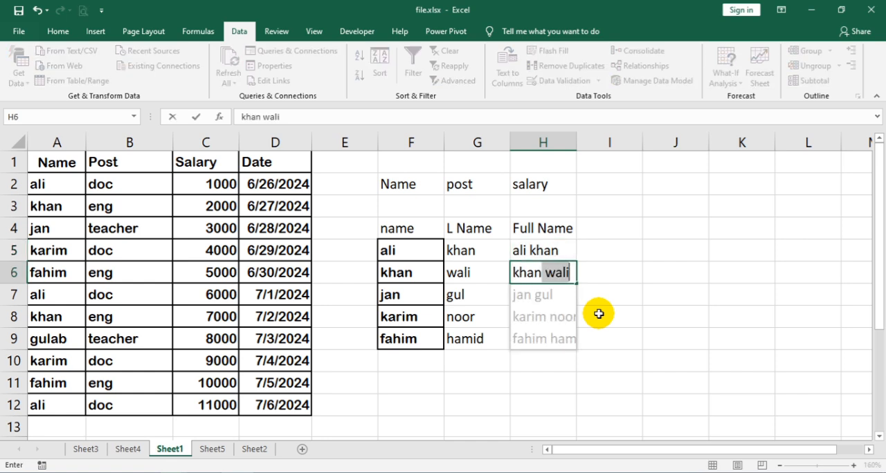
pyautogui.press('Return')
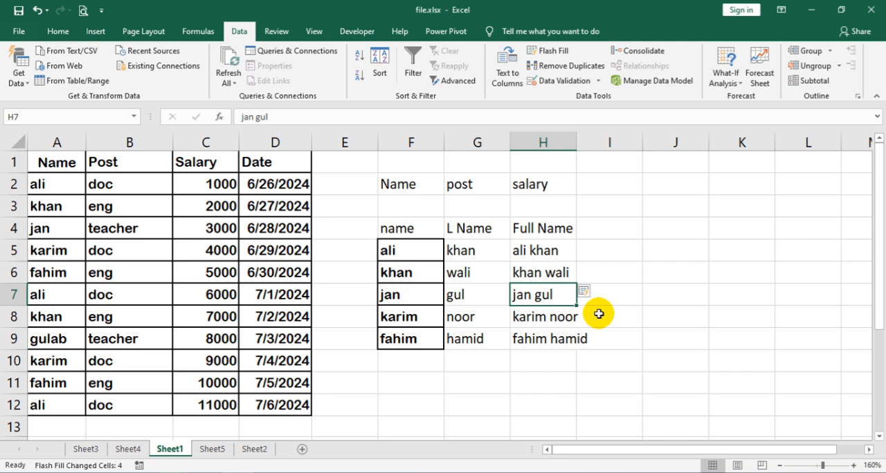
pyautogui.hotkey('ctrl', 'z')
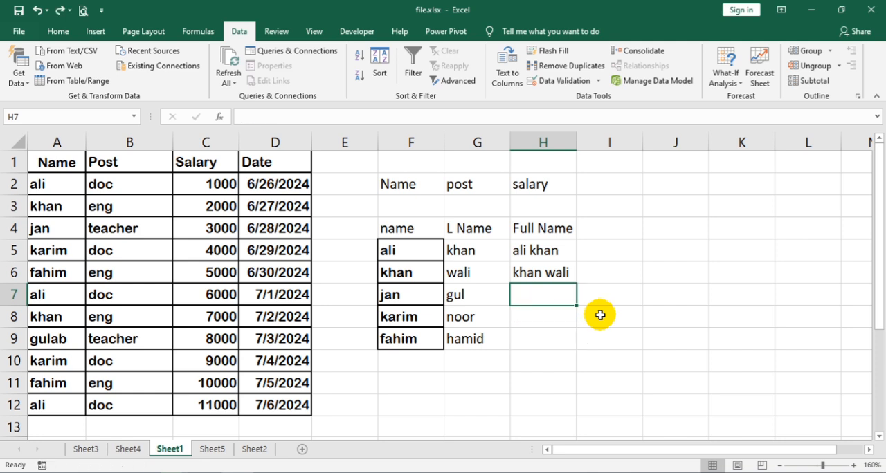
pyautogui.click(524, 273)
pyautogui.press('Delete')
# Use Flash Fill on H5:H9 to complete the remaining full names from the example in H5.
pyautogui.moveTo(530, 251); pyautogui.dragTo(541, 342)
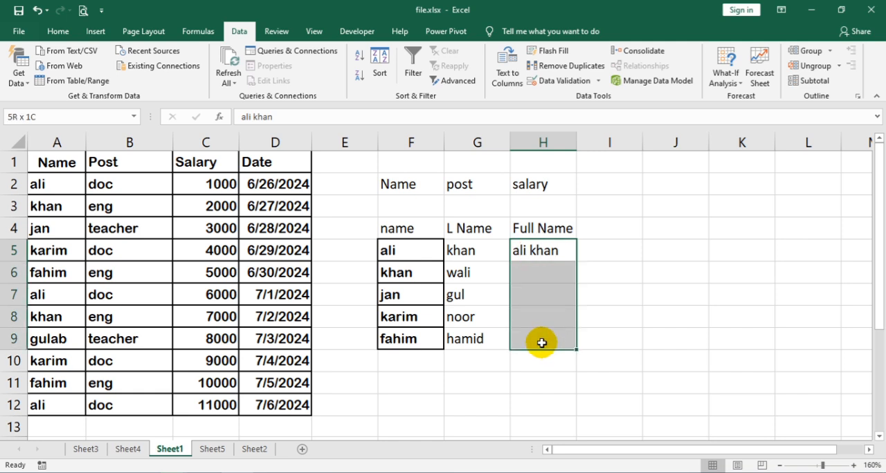
pyautogui.click(551, 51)
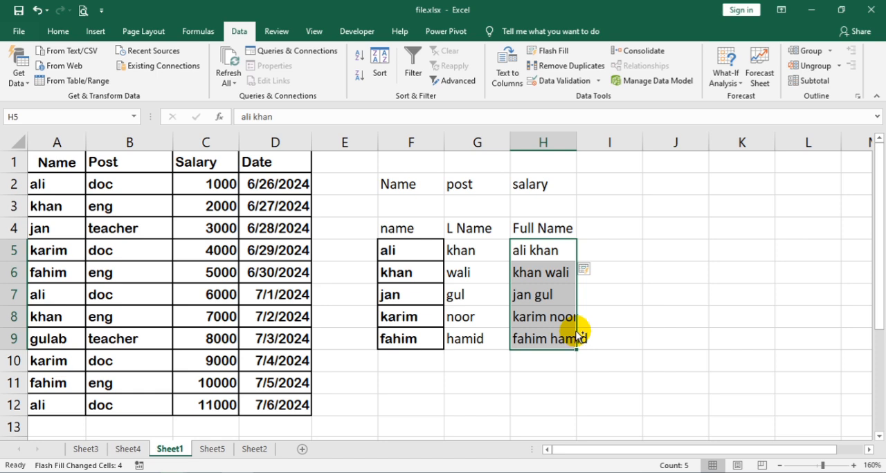
pyautogui.hotkey('ctrl', 'z')
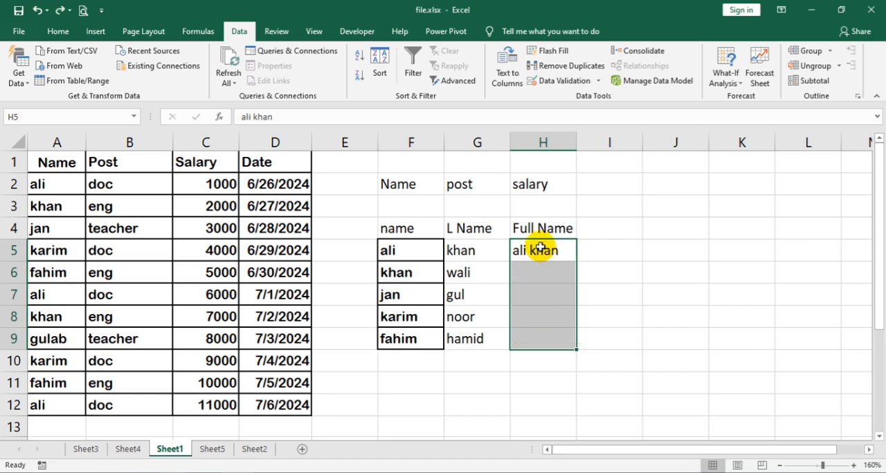
pyautogui.hotkey('ctrl', 'e')
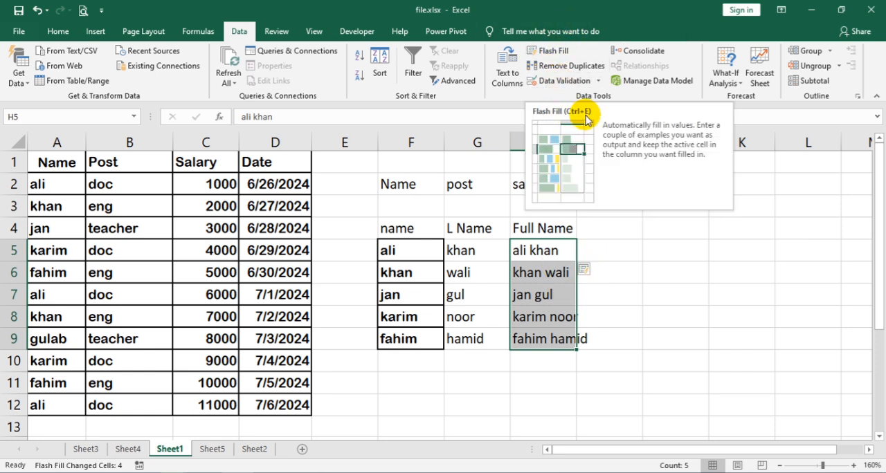
pyautogui.click(520, 292)
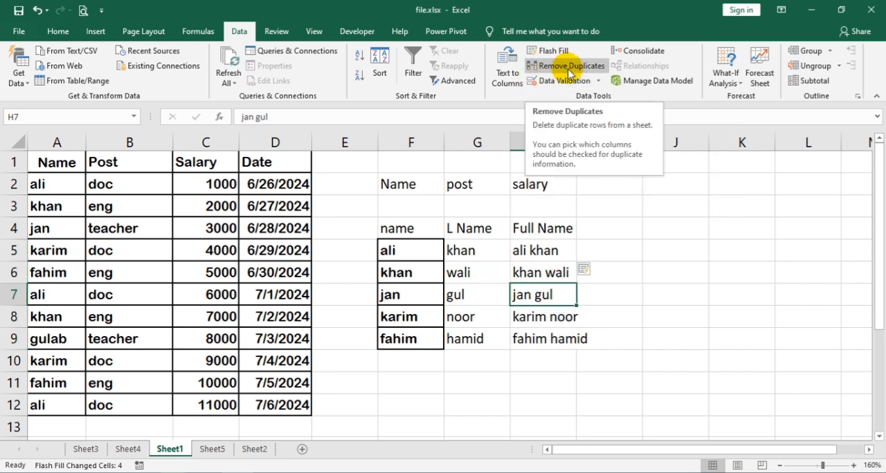
# Compare the records in rows 2 and 7 of the Name, Post, Salary and Date table for repeated entries.
pyautogui.click(284, 251)
pyautogui.click(68, 156)
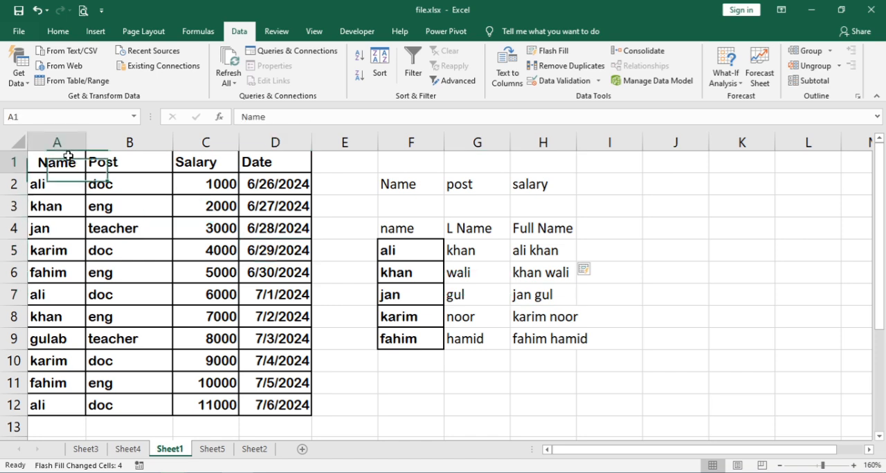
pyautogui.moveTo(59, 184); pyautogui.dragTo(268, 187)
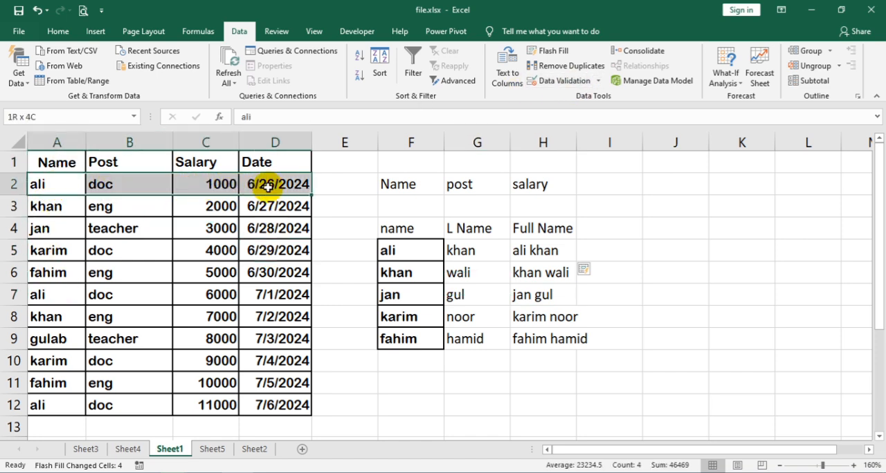
pyautogui.moveTo(71, 290); pyautogui.dragTo(200, 301)
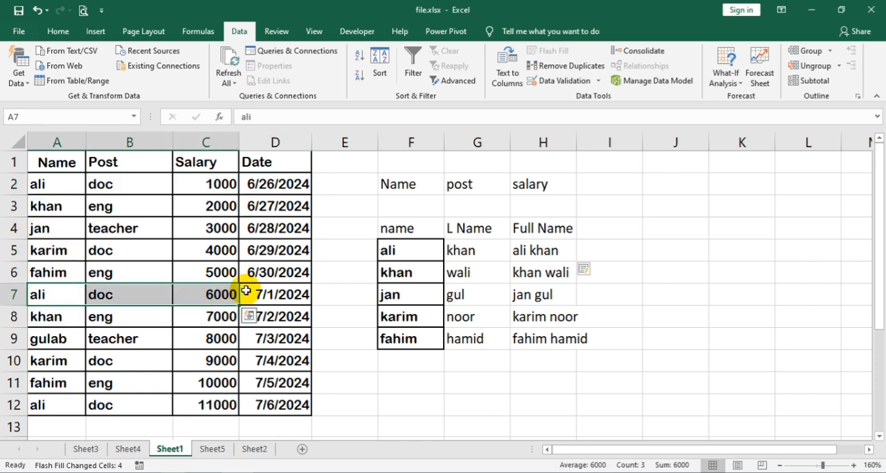
pyautogui.click(154, 236)
pyautogui.click(398, 136)
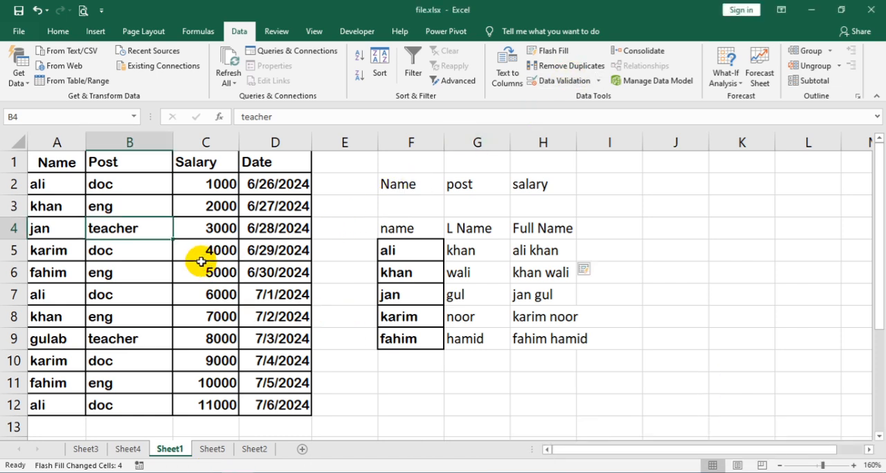
# Run Remove Duplicates on the employee table with headers, comparing the Name, Post, Salary and Date columns.
pyautogui.click(58, 163)
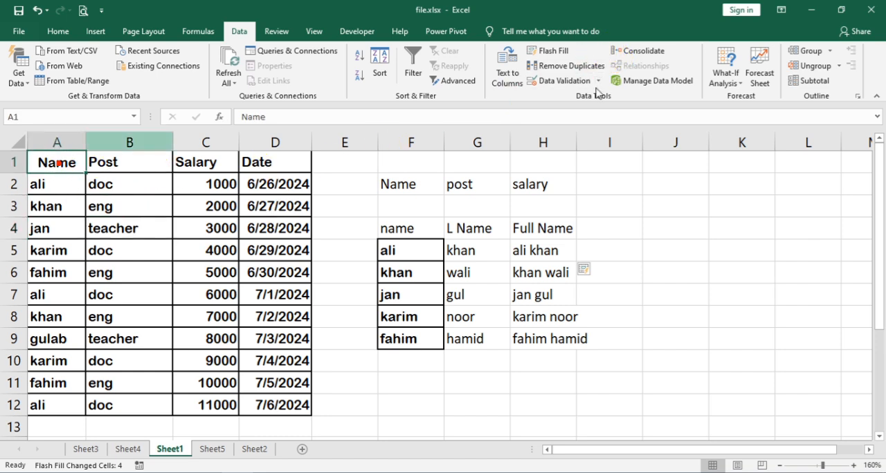
pyautogui.click(574, 68)
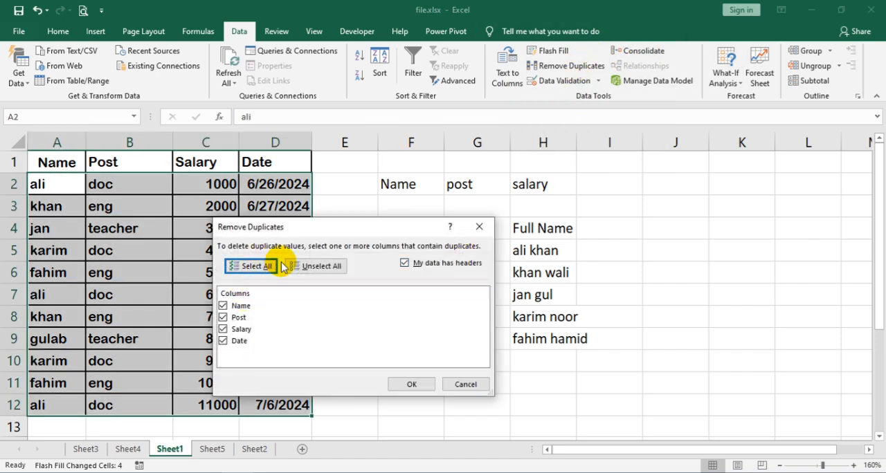
pyautogui.click(329, 265)
pyautogui.click(260, 270)
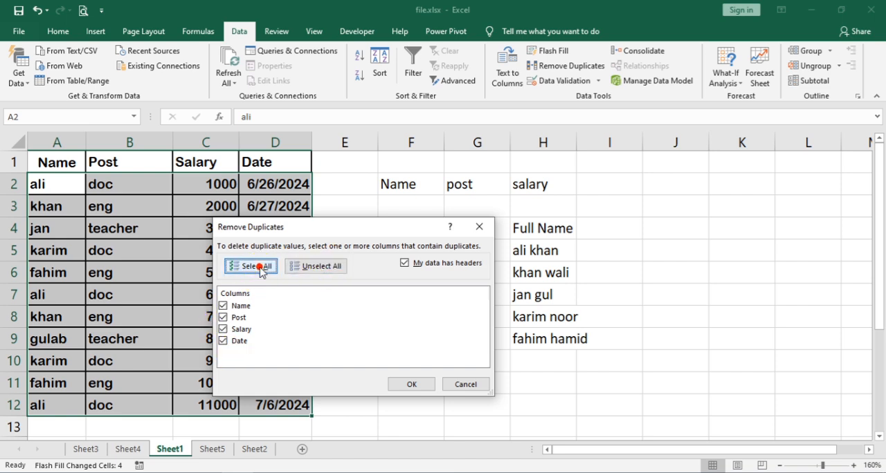
pyautogui.click(442, 264)
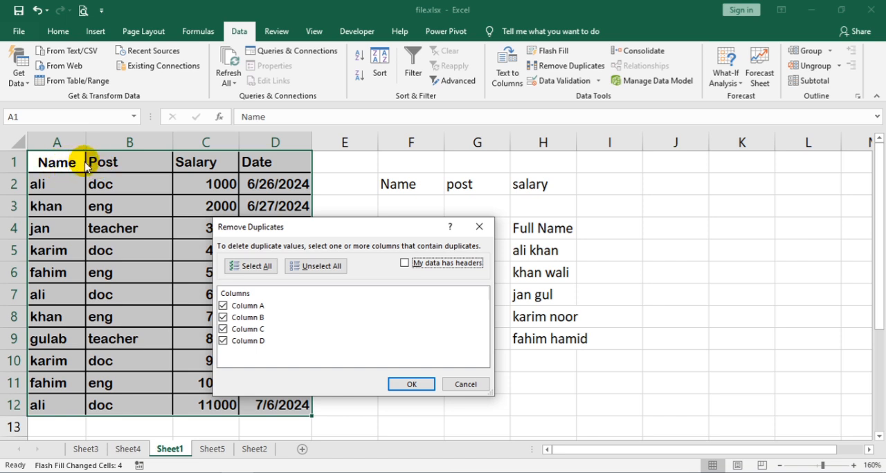
pyautogui.click(438, 268)
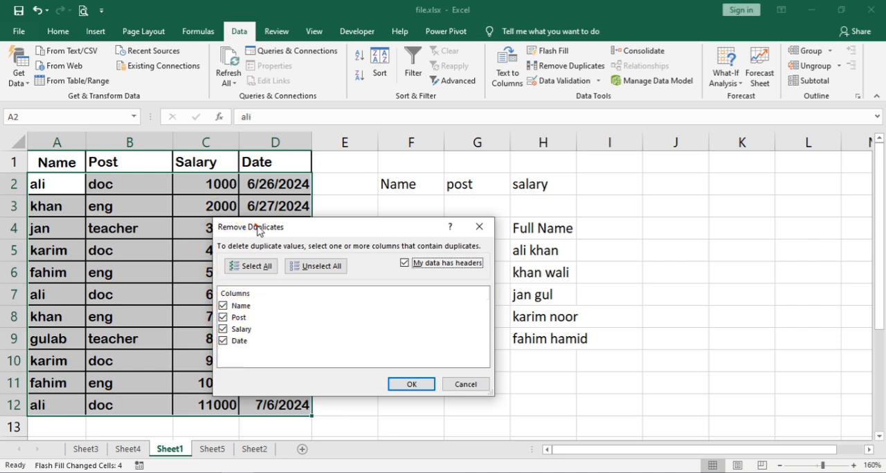
pyautogui.moveTo(244, 227); pyautogui.dragTo(385, 164)
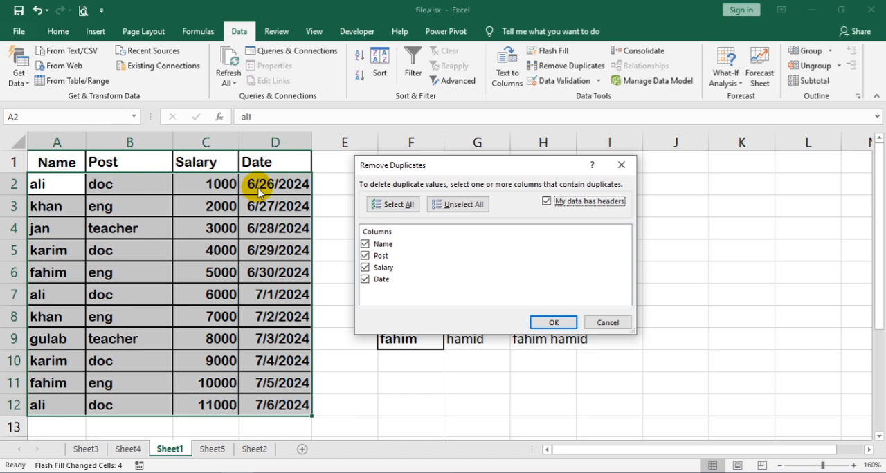
pyautogui.click(553, 322)
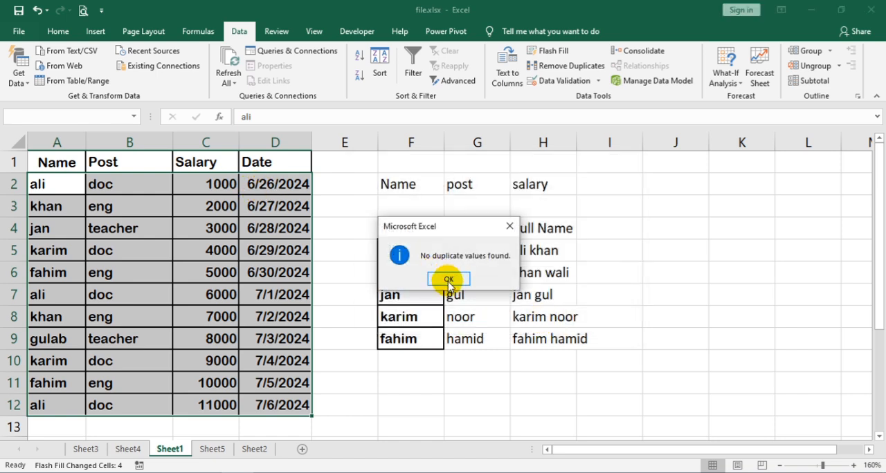
pyautogui.click(448, 279)
pyautogui.click(178, 246)
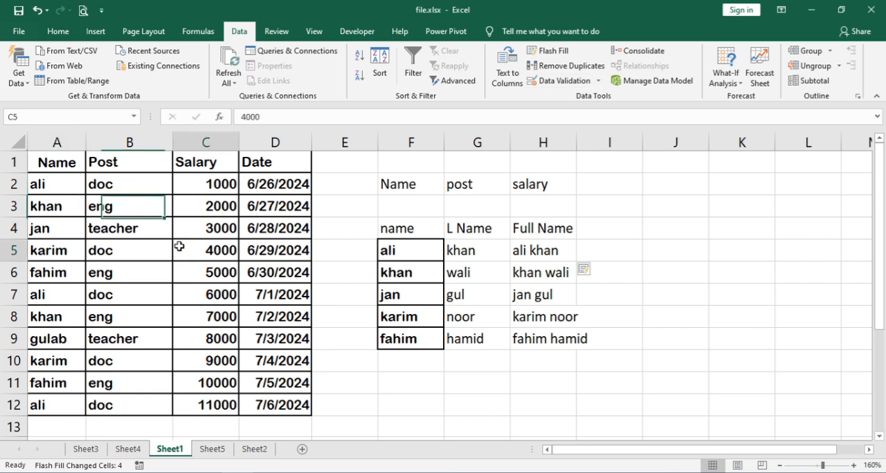
# Remove duplicate rows from the employee table based only on the Name and Post columns, excluding Salary and Date.
pyautogui.click(559, 65)
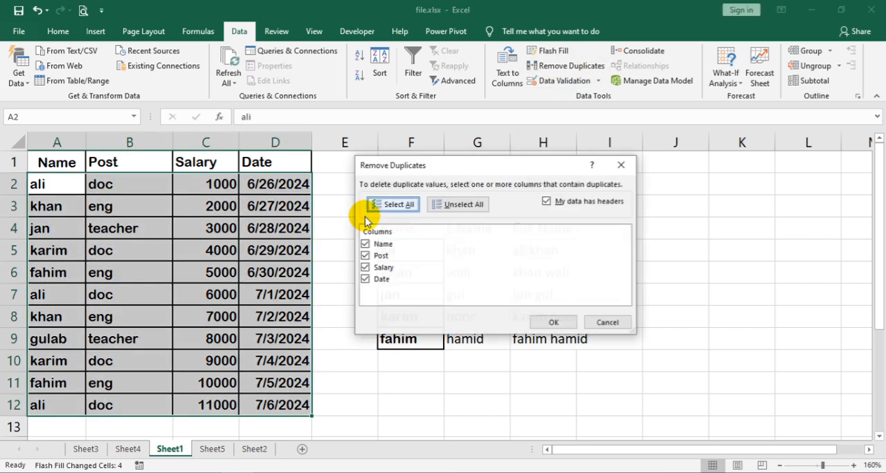
pyautogui.click(374, 267)
pyautogui.click(365, 280)
pyautogui.click(364, 267)
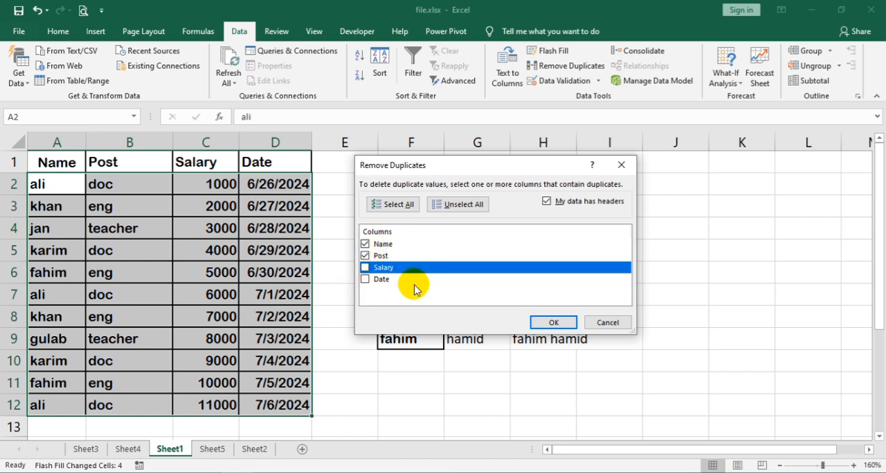
pyautogui.click(555, 322)
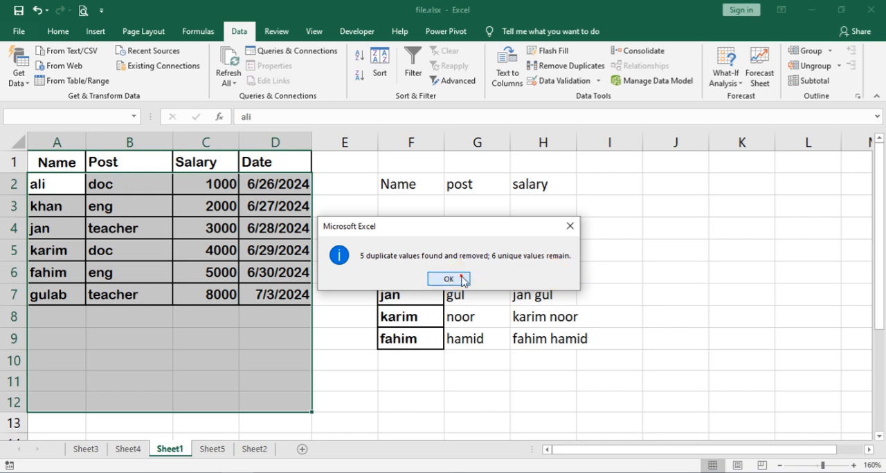
pyautogui.click(448, 278)
pyautogui.click(181, 258)
pyautogui.click(182, 271)
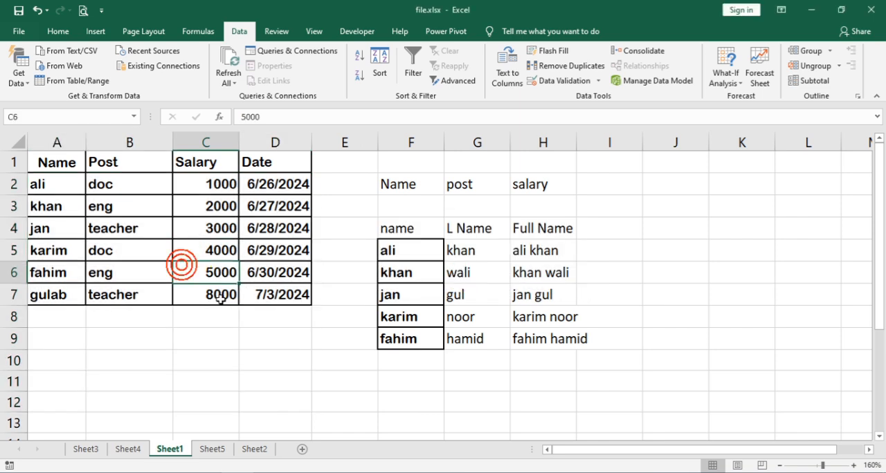
# Switch to Sheet5 and select a cell inside its Name, Post and Salary table.
pyautogui.click(254, 449)
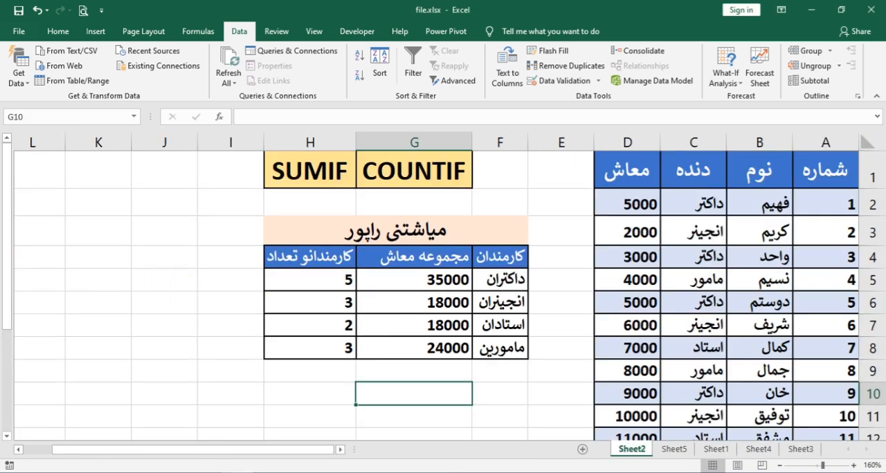
pyautogui.click(673, 449)
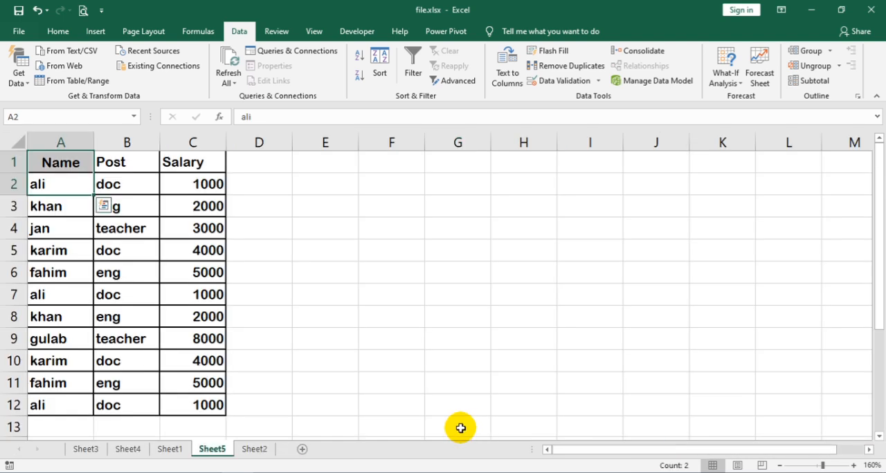
pyautogui.click(143, 268)
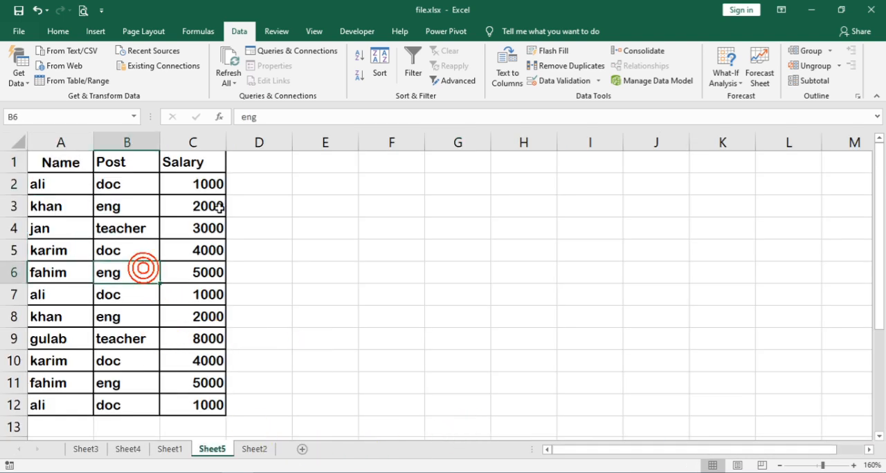
pyautogui.click(125, 203)
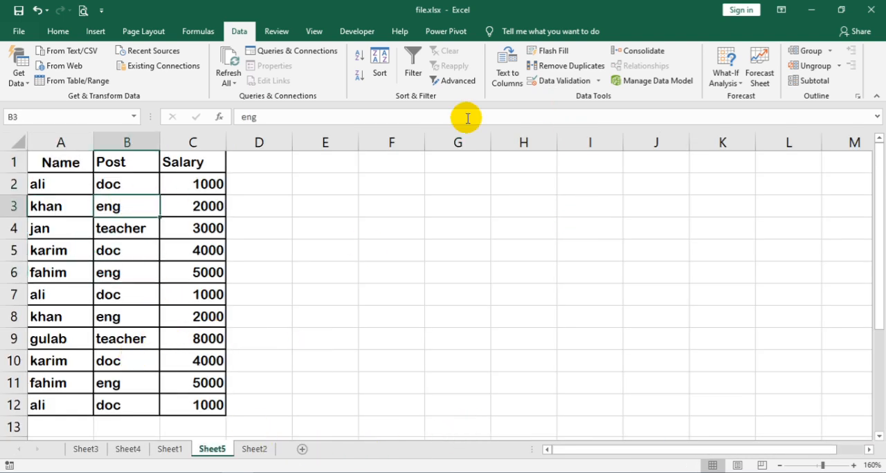
pyautogui.moveTo(82, 185); pyautogui.dragTo(198, 185)
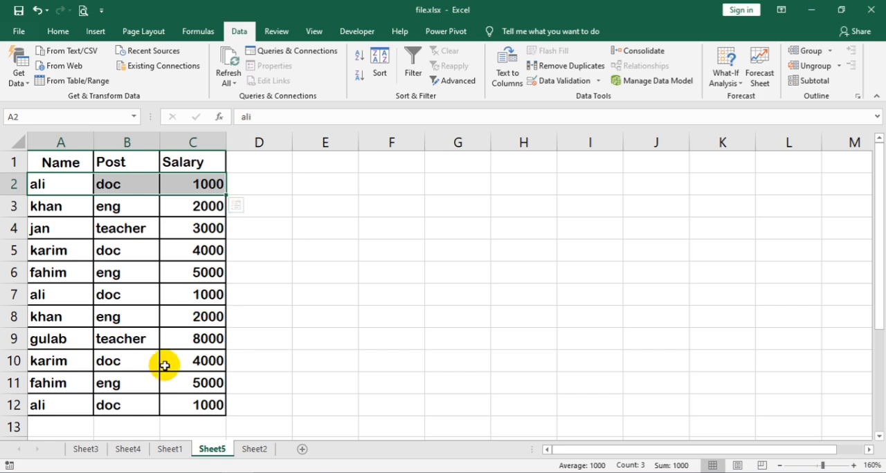
pyautogui.click(576, 65)
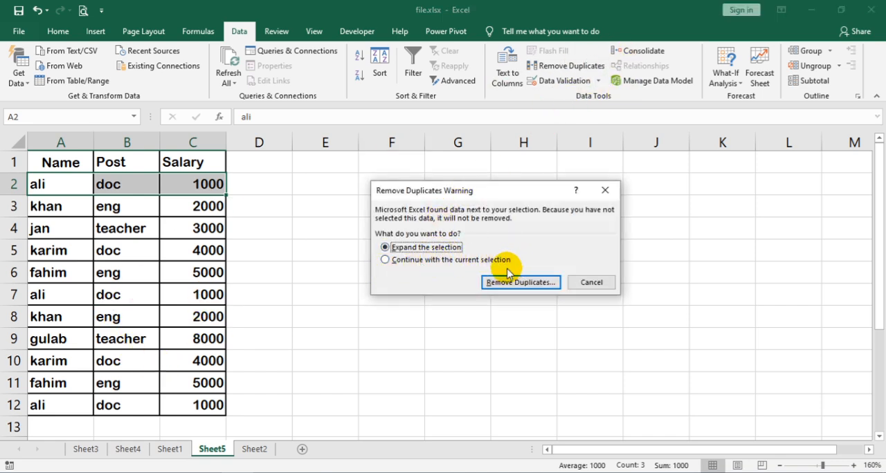
pyautogui.click(421, 260)
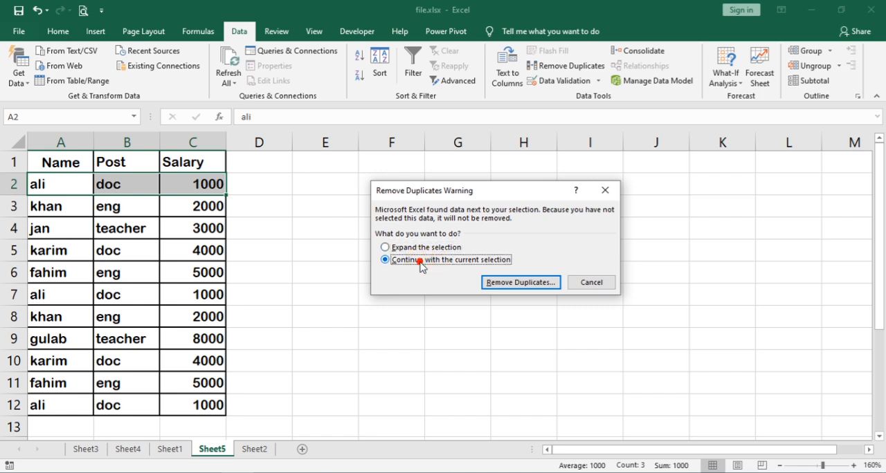
pyautogui.click(593, 282)
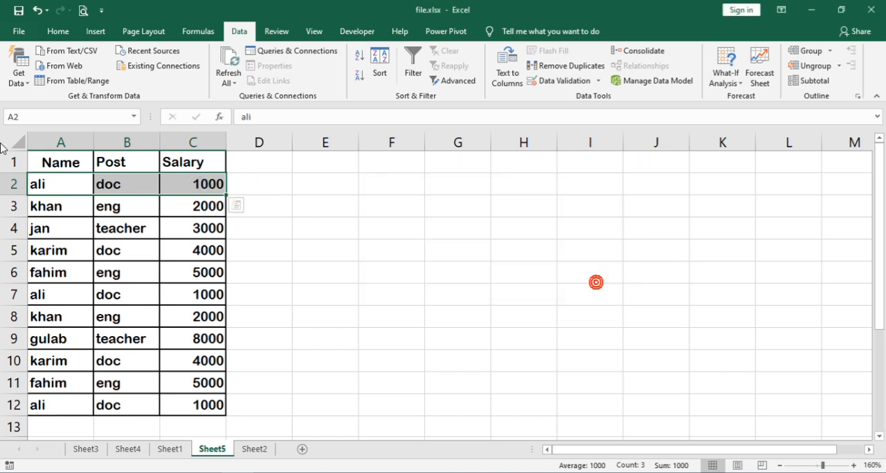
pyautogui.click(65, 186)
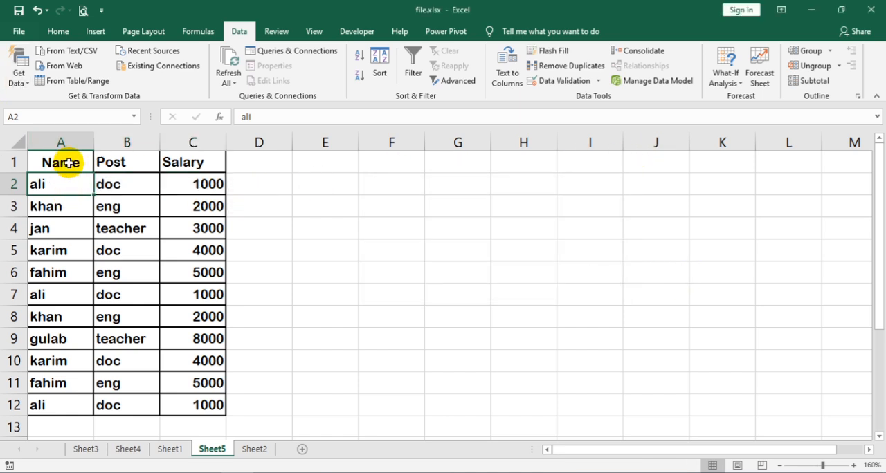
# Remove duplicates from only the Name values in A2:A12, continuing with the current selection, and undo the removal.
pyautogui.moveTo(69, 183); pyautogui.dragTo(60, 405)
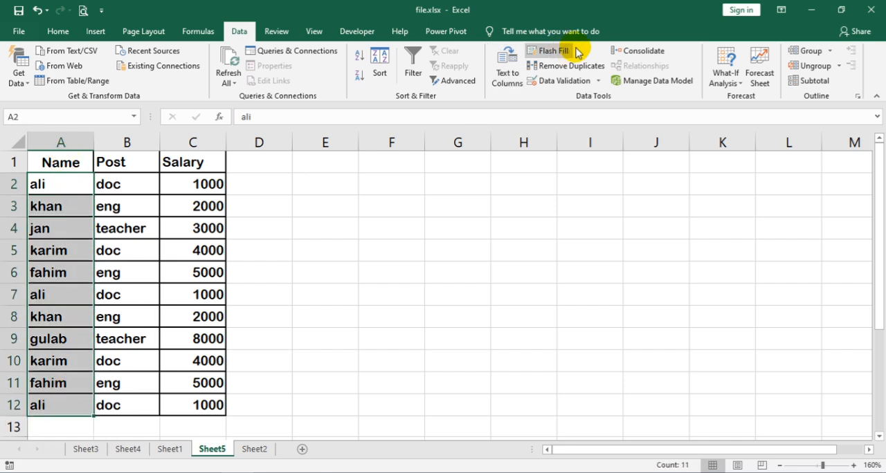
pyautogui.click(562, 80)
pyautogui.click(600, 142)
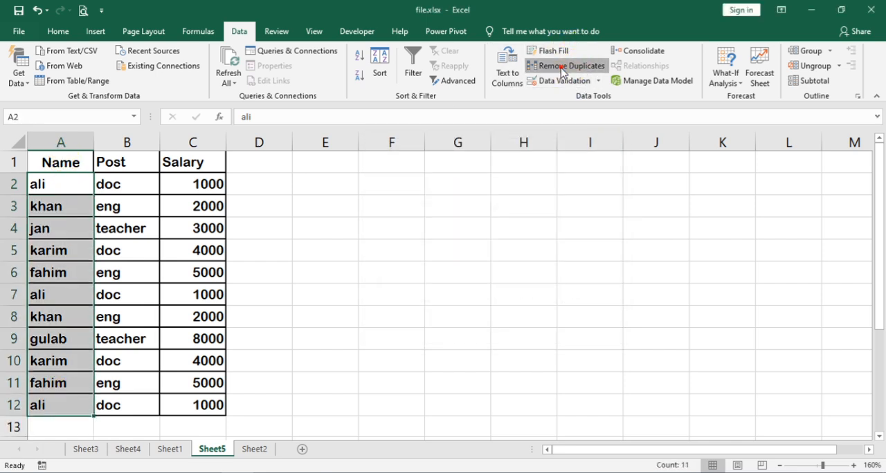
pyautogui.click(560, 65)
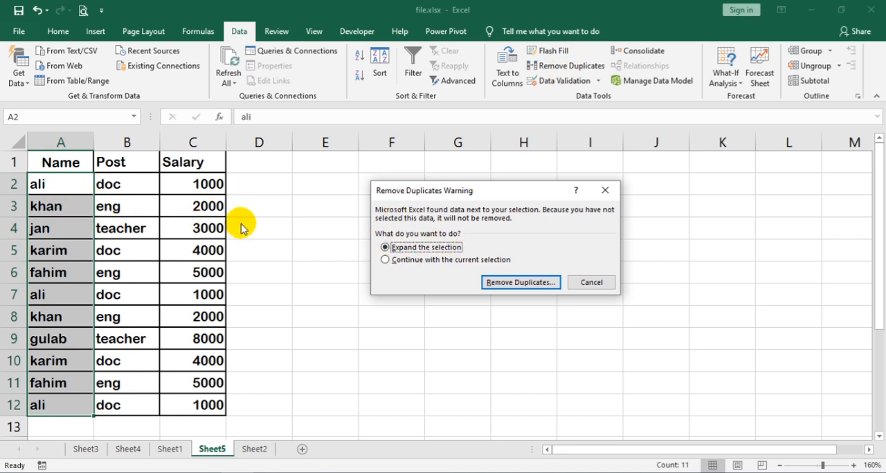
pyautogui.click(423, 267)
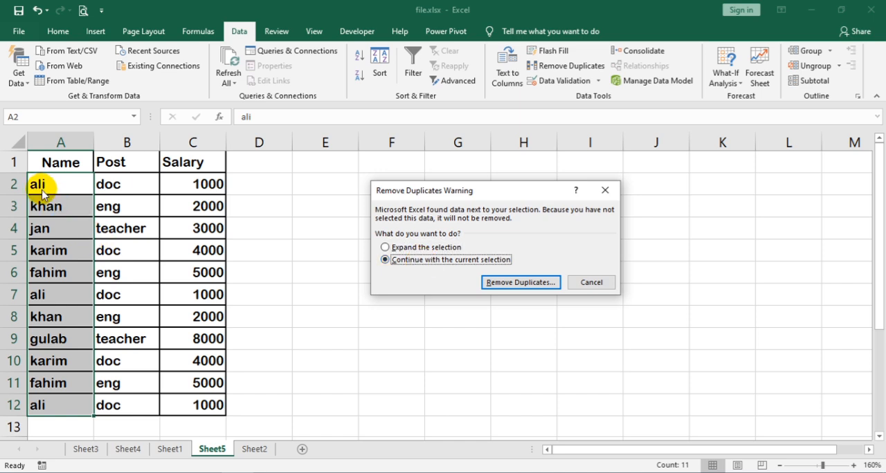
pyautogui.click(501, 289)
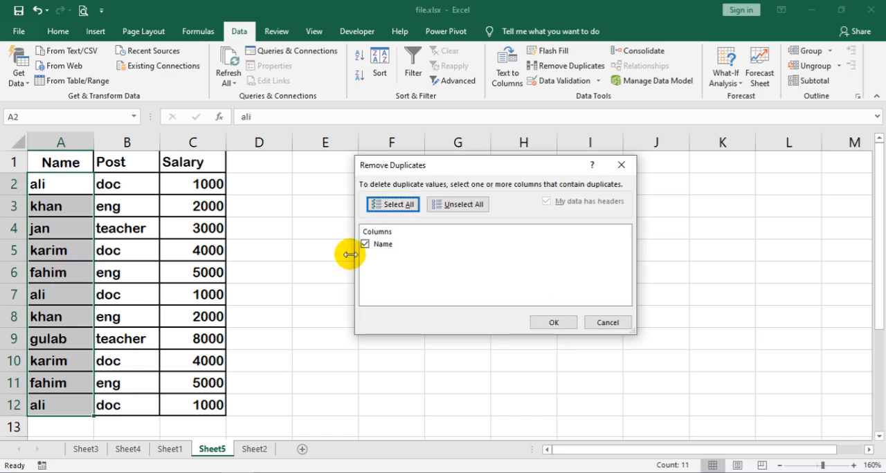
pyautogui.click(556, 322)
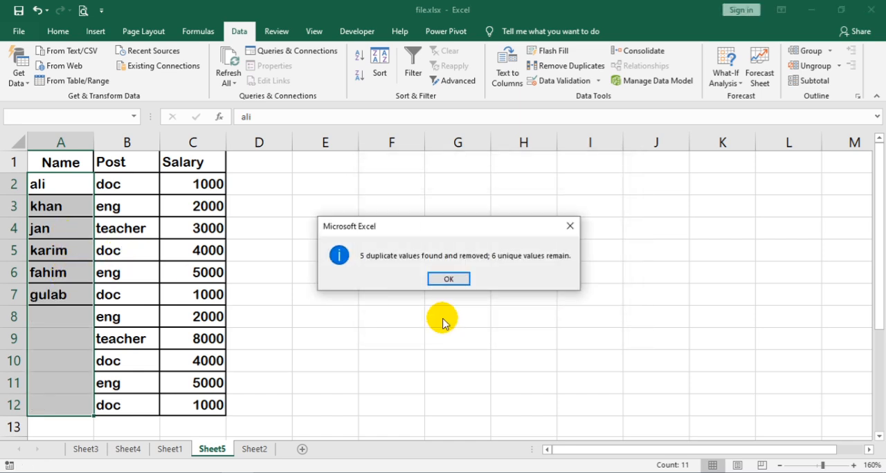
pyautogui.click(449, 279)
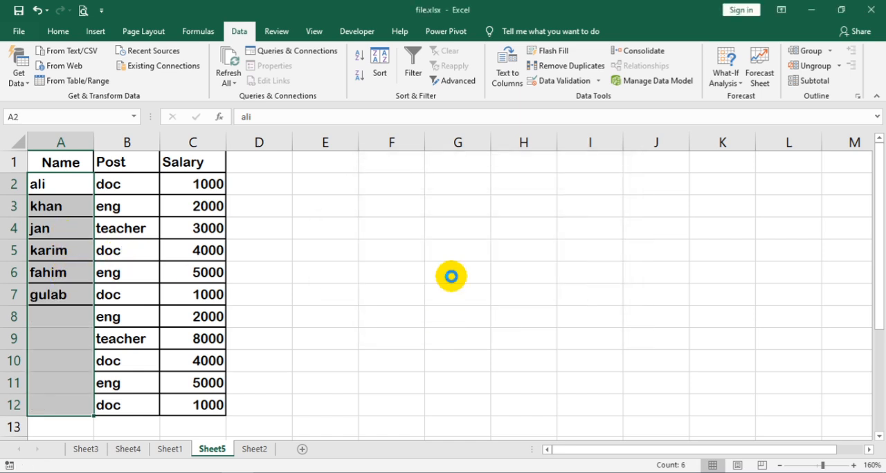
pyautogui.hotkey('ctrl', 'z')
# Remove duplicate rows from the Sheet5 table by expanding the selection and comparing the Name, Post and Salary columns with headers.
pyautogui.click(568, 65)
pyautogui.click(428, 261)
pyautogui.click(427, 247)
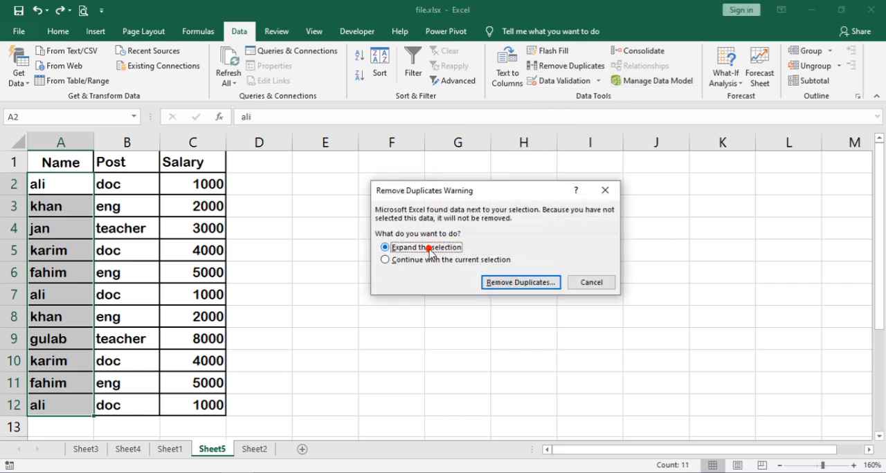
pyautogui.click(517, 284)
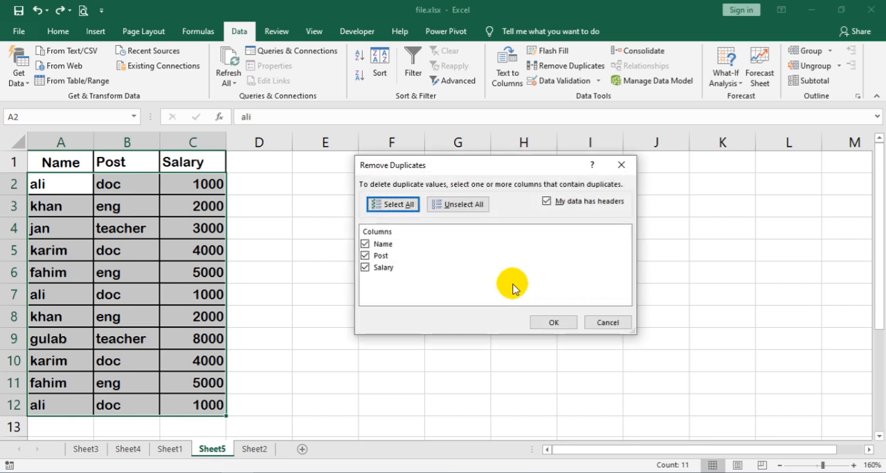
pyautogui.click(553, 322)
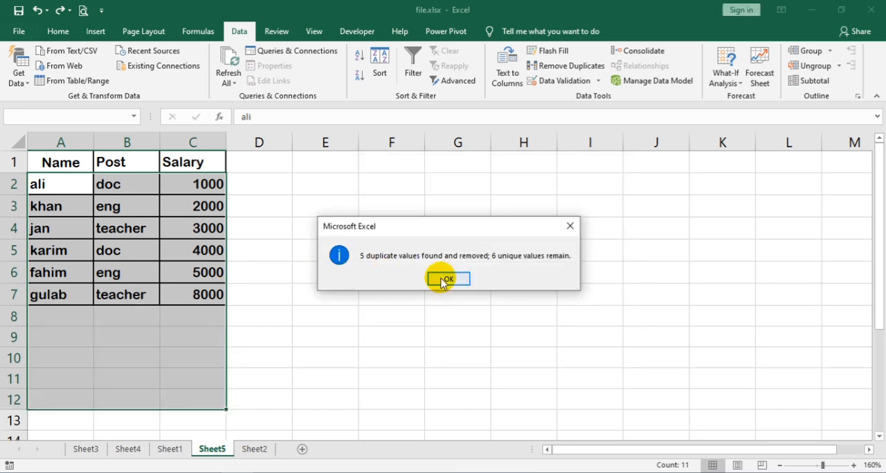
pyautogui.click(447, 279)
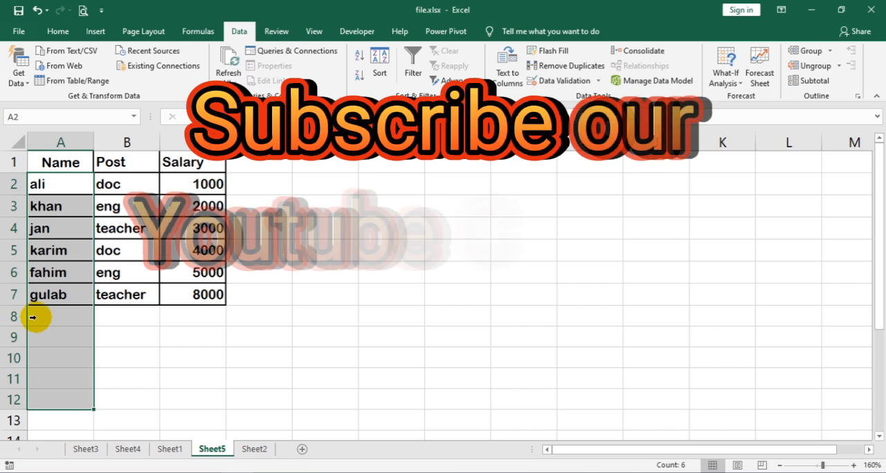